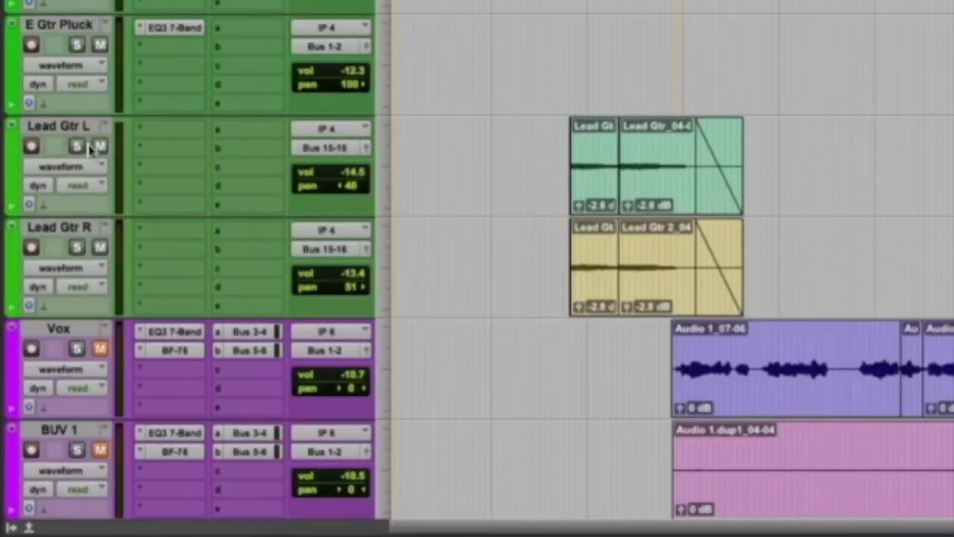
# Solo the Lead Gtr L and Lead Gtr R tracks and check their pan settings in the mixer.
pyautogui.click(76, 146)
pyautogui.click(77, 246)
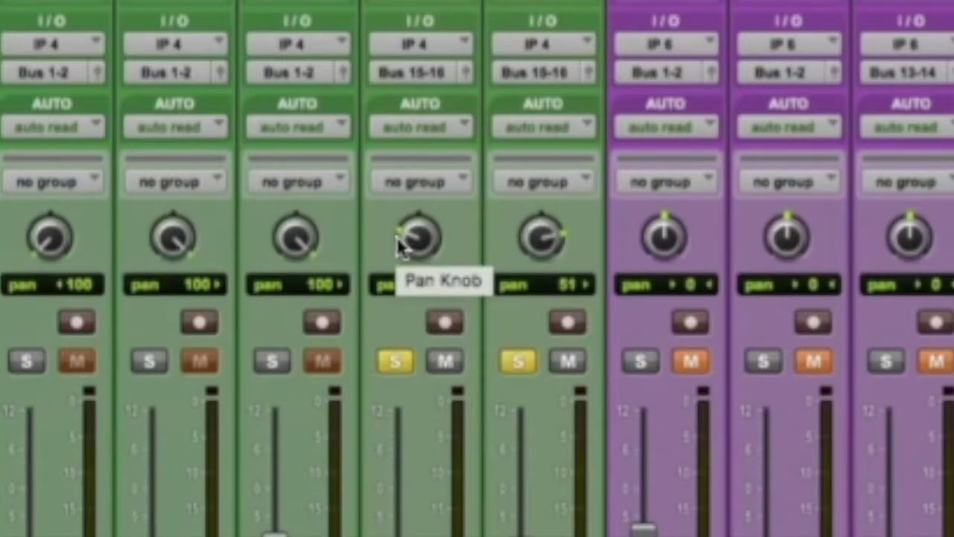
pyautogui.moveTo(387, 254); pyautogui.dragTo(389, 270)
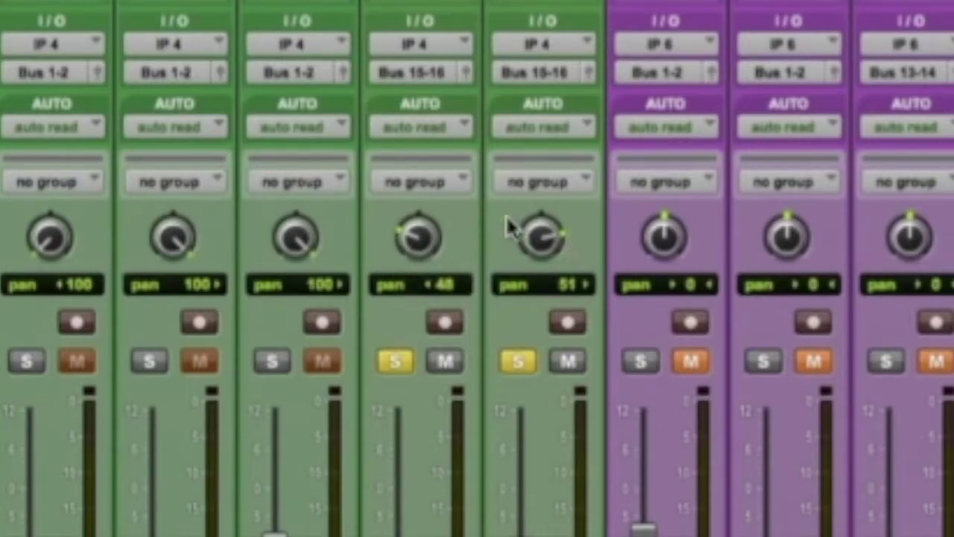
pyautogui.hotkey('ctrl', '=')
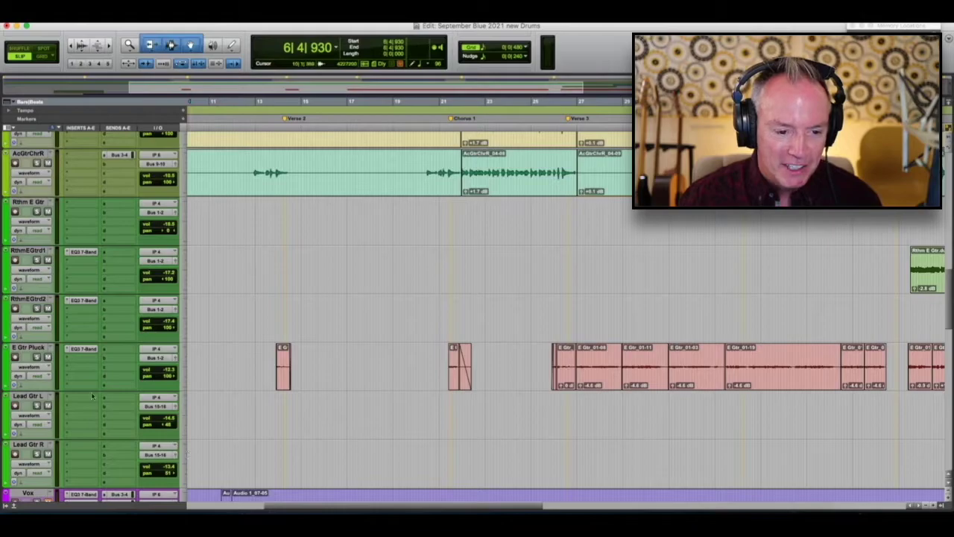
# Play back the rhythm electric guitar parts from just before the lead solo marker.
pyautogui.moveTo(321, 511); pyautogui.dragTo(570, 511)
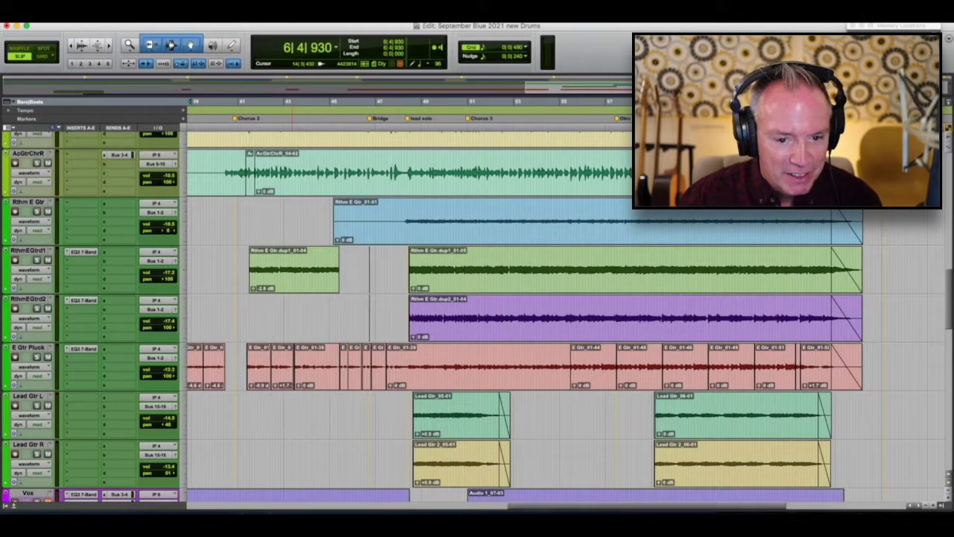
pyautogui.click(403, 263)
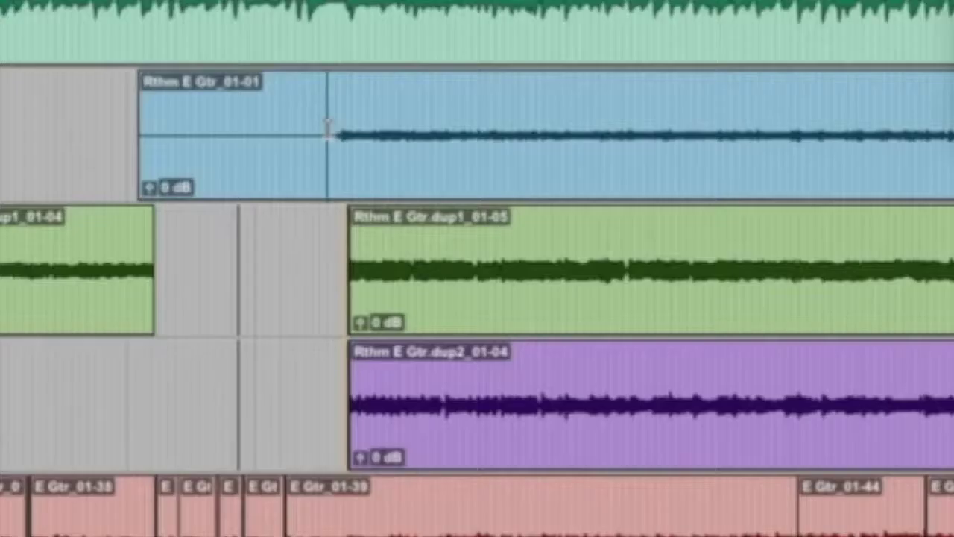
pyautogui.click(169, 276)
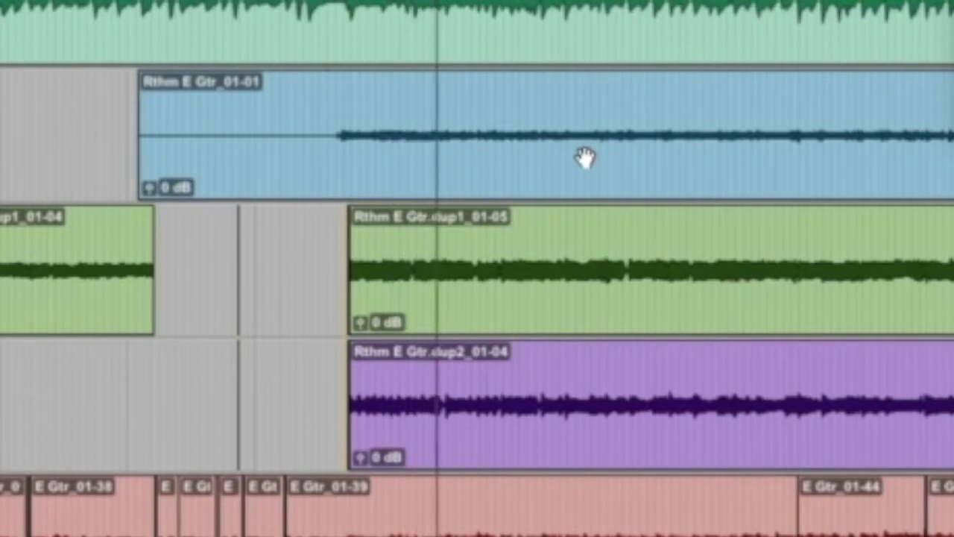
pyautogui.press('space')
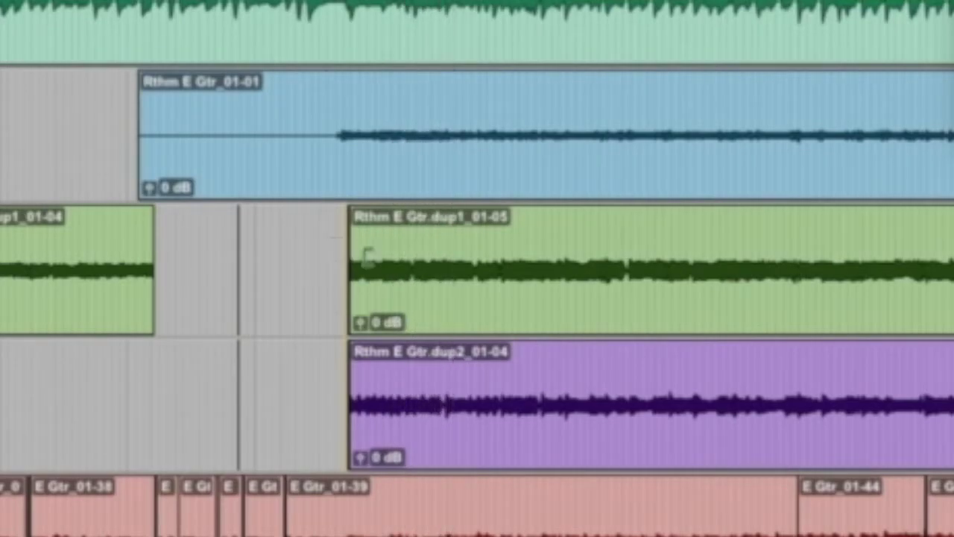
# Listen to the RthmEGtrd1 and RthmEGtrd2 guitar doubles from several points around the lead solo.
pyautogui.click(322, 257)
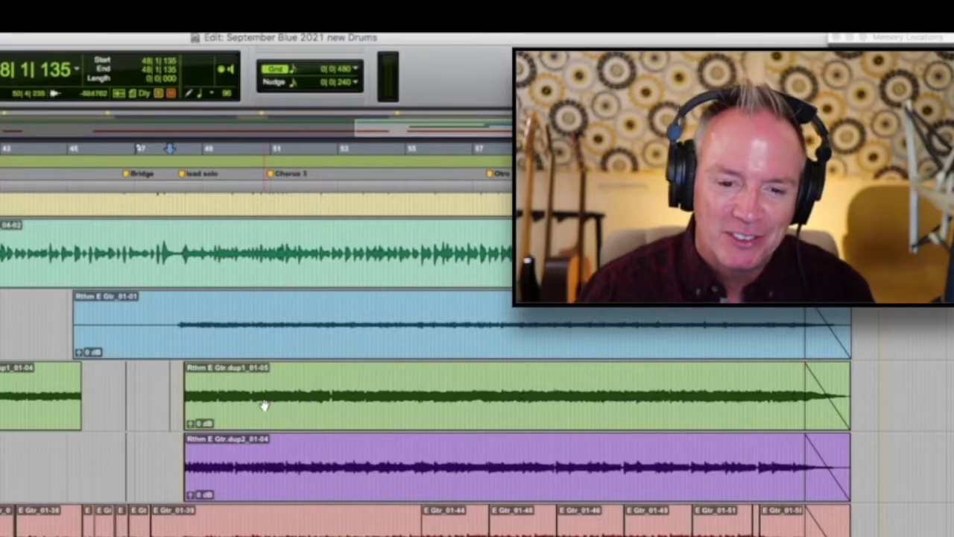
pyautogui.click(243, 389)
pyautogui.press('space')
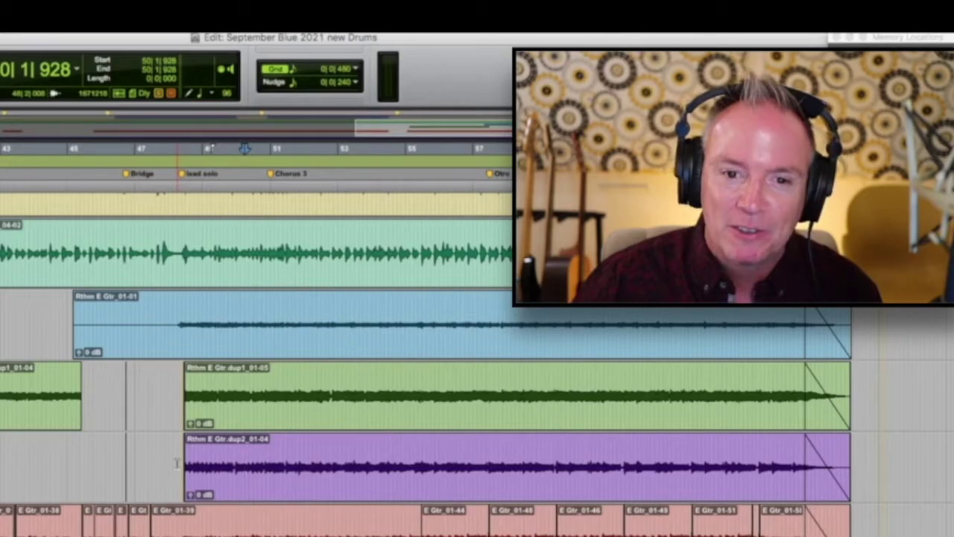
pyautogui.click(176, 463)
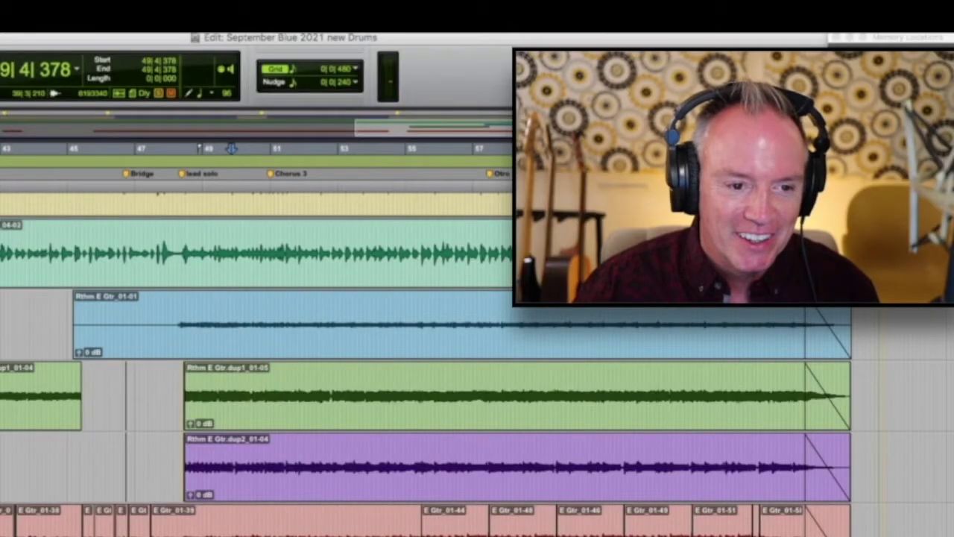
pyautogui.press('space')
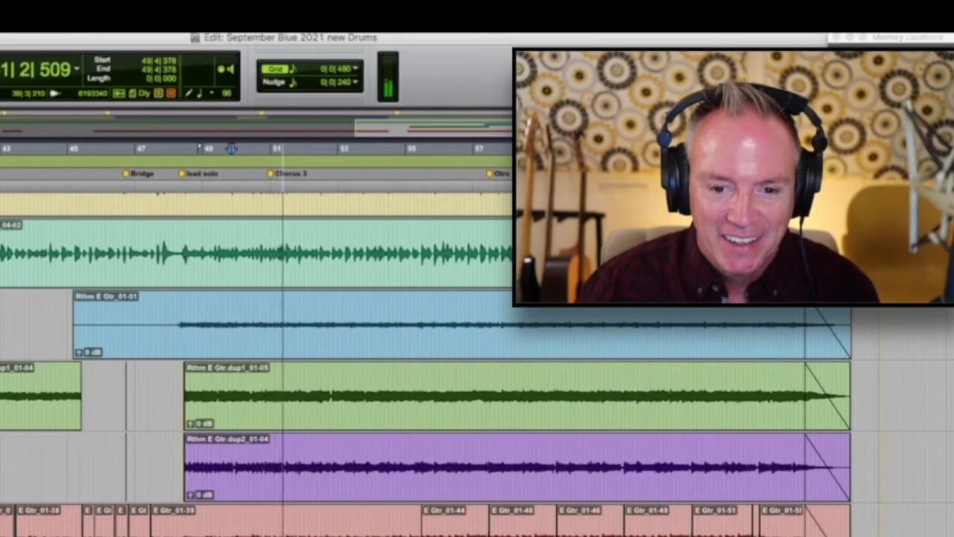
pyautogui.press('space')
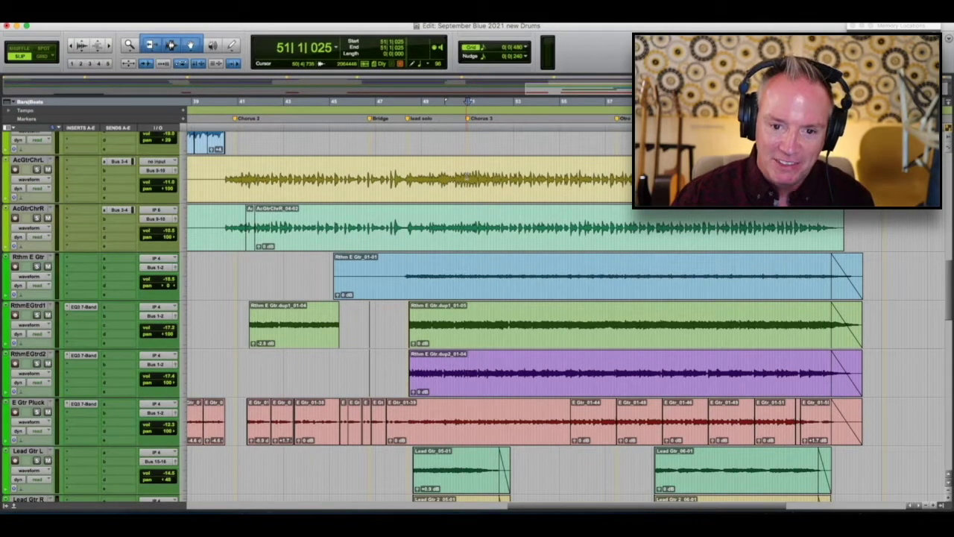
# Play the acoustic and electric guitars together from the point where the Rthm E Gtr part enters through Chorus 3.
pyautogui.click(405, 271)
pyautogui.press('space')
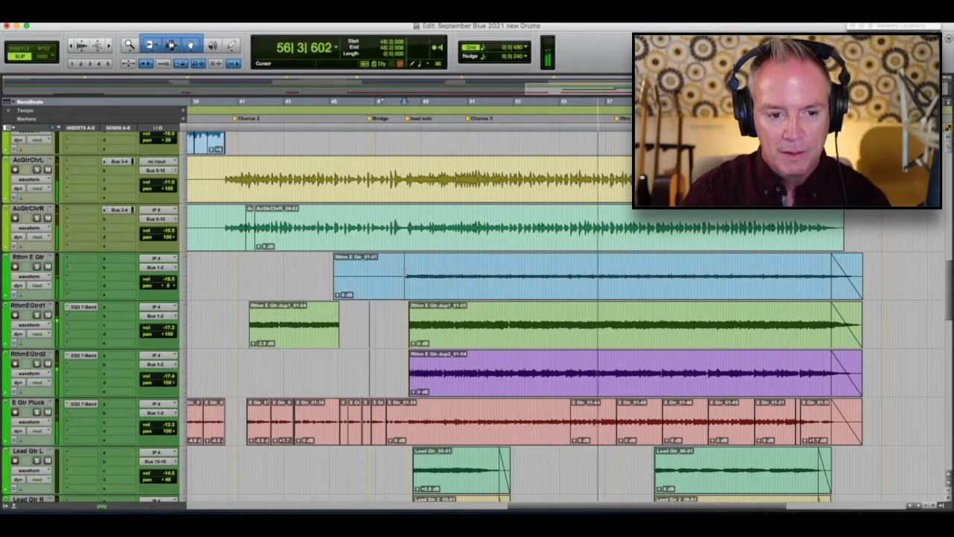
pyautogui.press('super+equal')
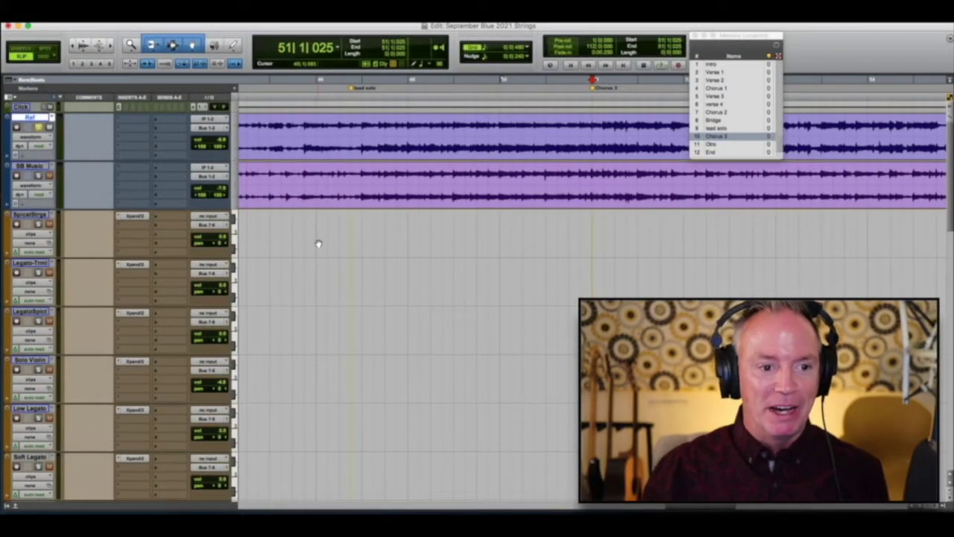
# Audition the SB Music track in the September Blue 2021 Strings session from around the lead solo marker.
pyautogui.click(351, 195)
pyautogui.press('super+z')
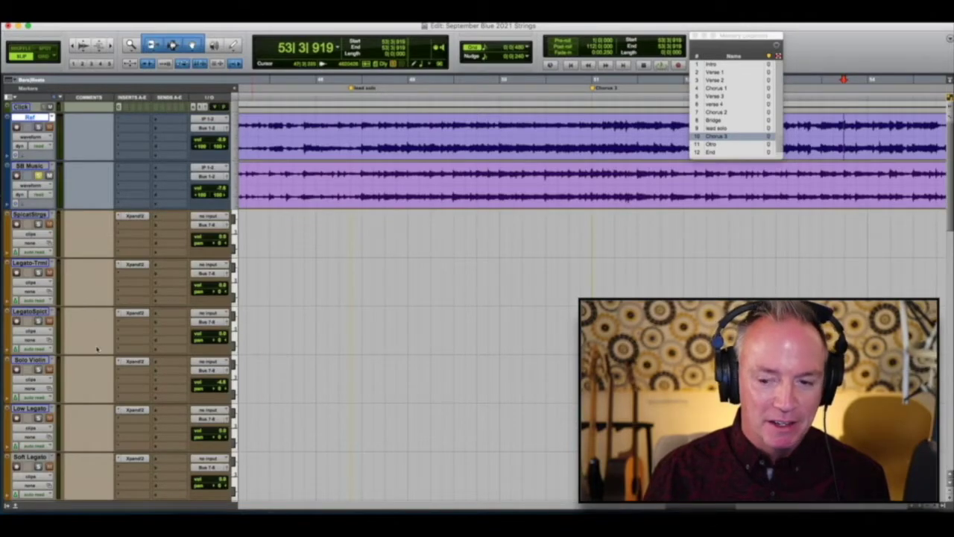
# Inspect the Xpand!2 instrument on the SpicatStrgs track with its Spiccato Strings part, and close it.
pyautogui.scroll(-3, 948, 179)
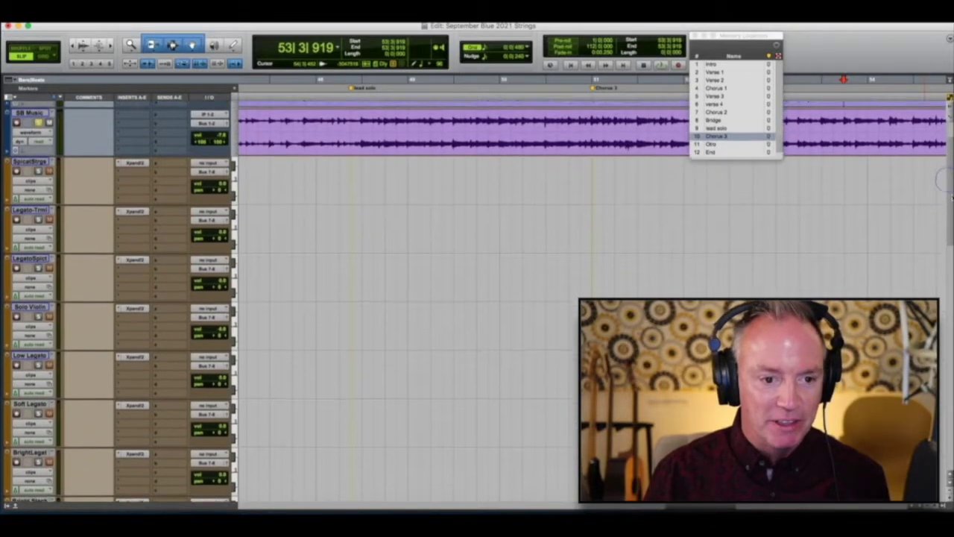
pyautogui.click(136, 158)
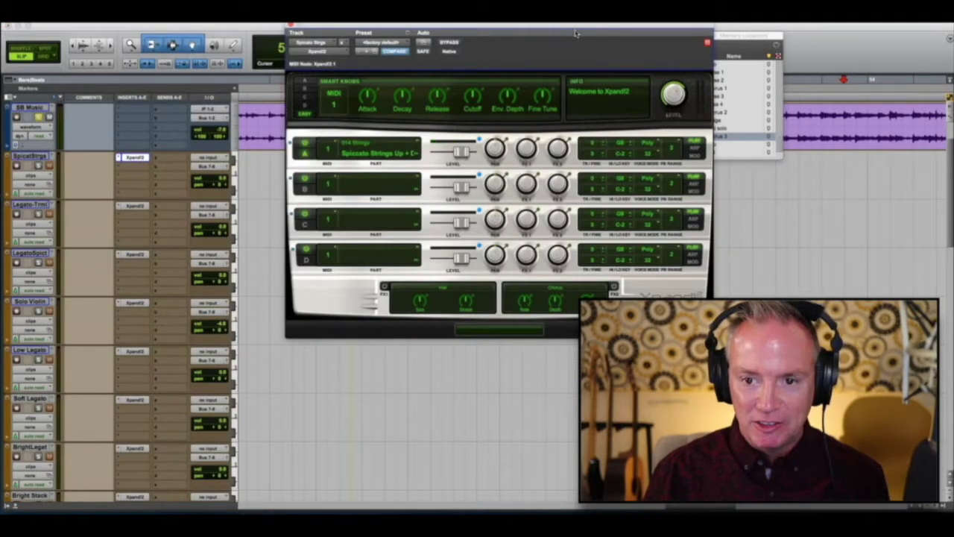
pyautogui.moveTo(578, 29); pyautogui.dragTo(591, 112)
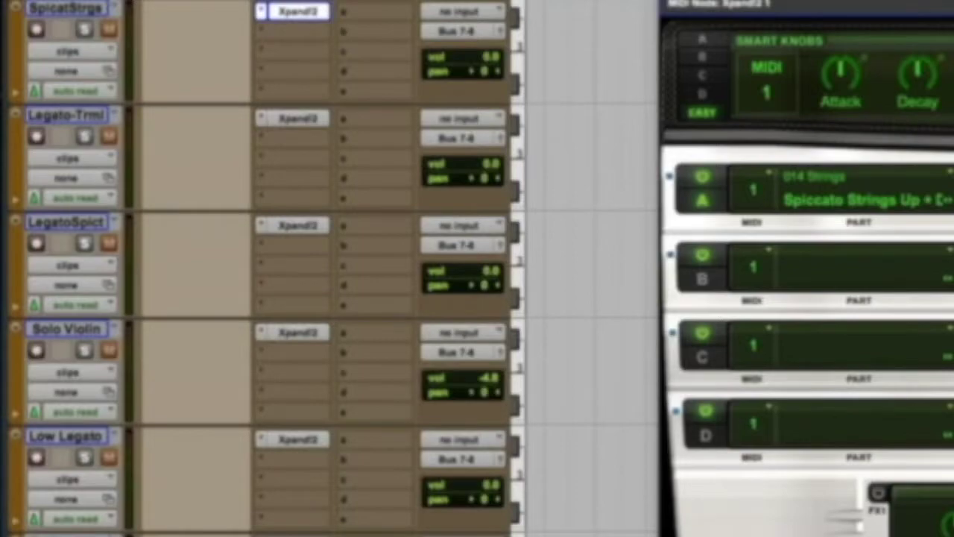
pyautogui.press('super+w')
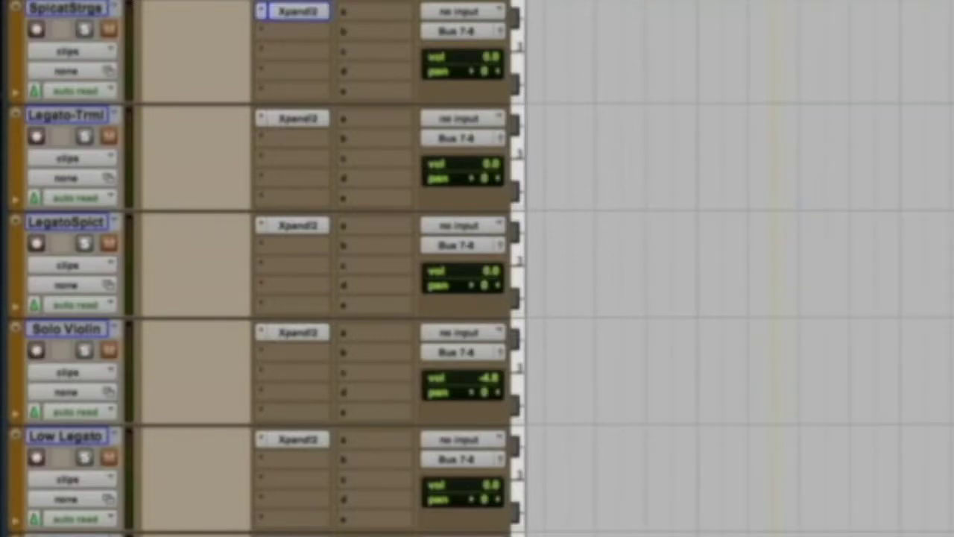
# Record-enable the SpicatStrgs, Trumpets, Tuba and French Horn tracks one at a time to audition their sounds.
pyautogui.doubleClick(67, 13)
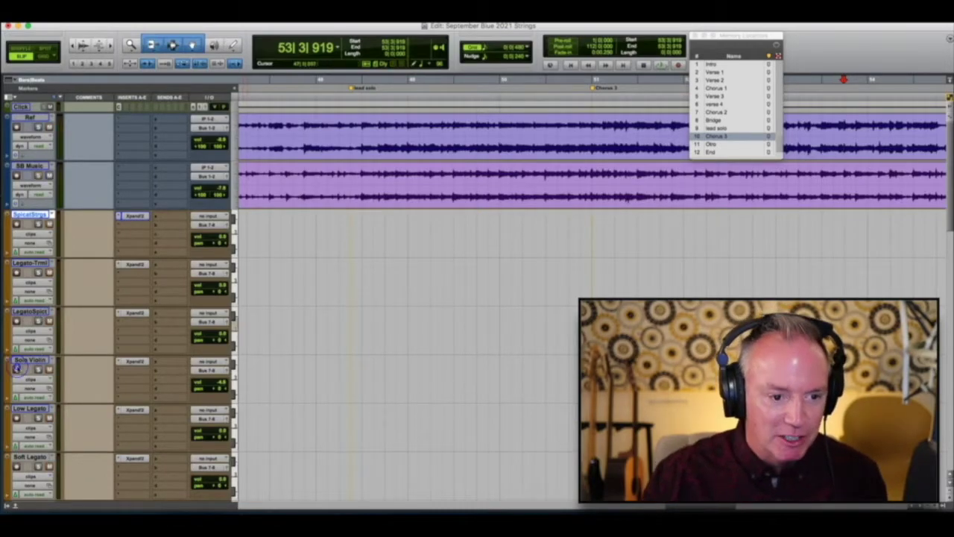
pyautogui.click(16, 224)
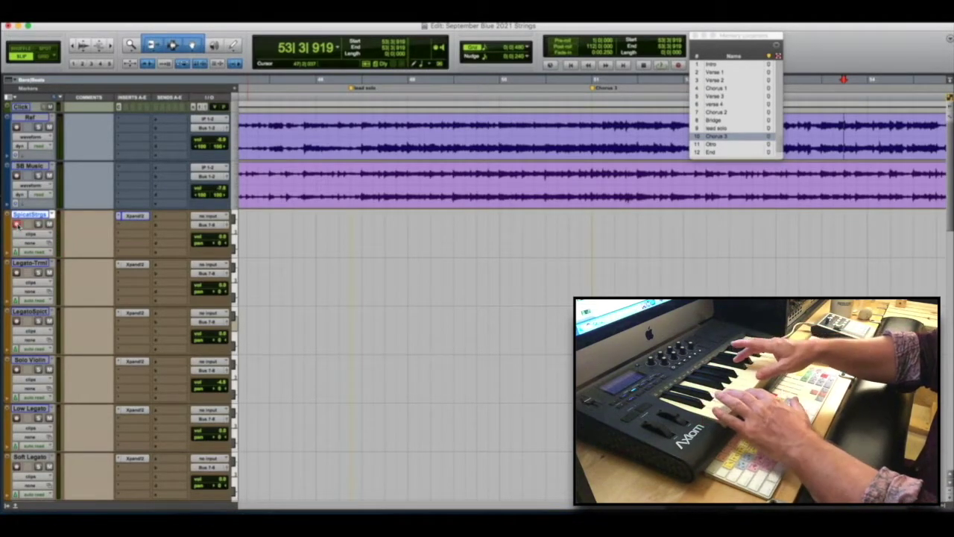
pyautogui.scroll(-5, 16, 225)
pyautogui.click(17, 384)
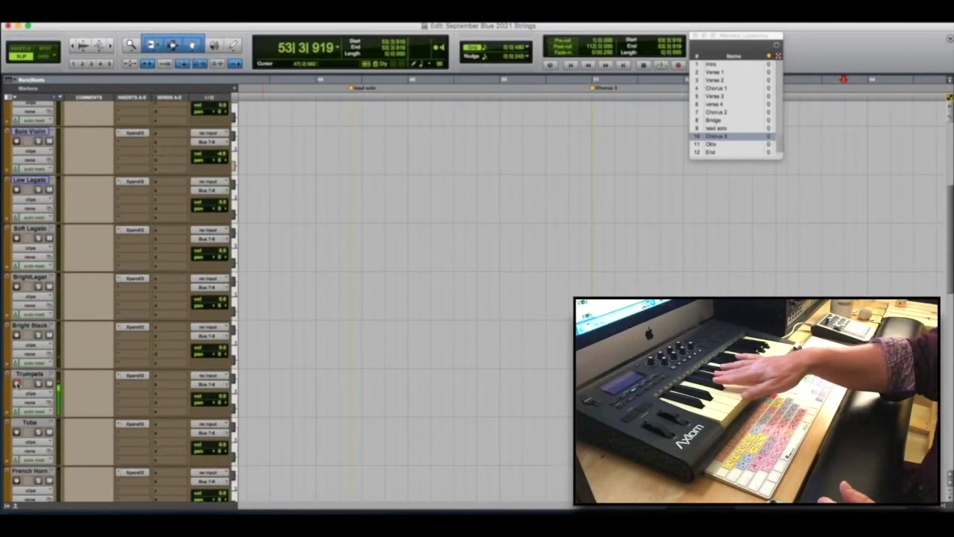
pyautogui.click(16, 431)
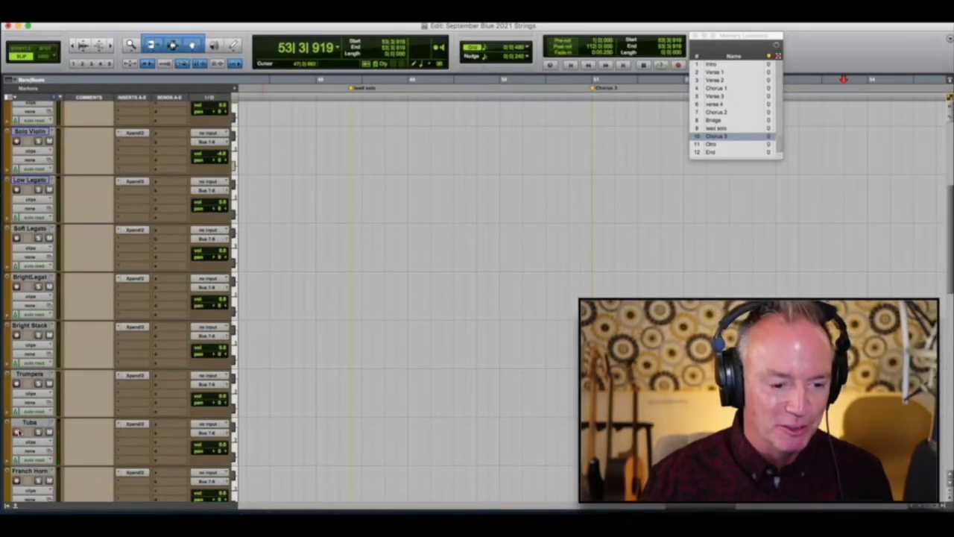
pyautogui.click(17, 479)
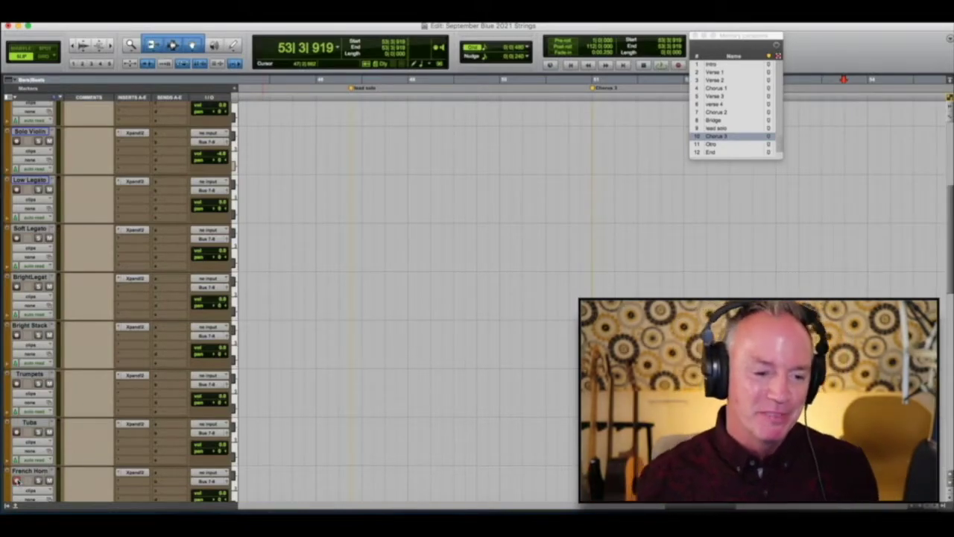
pyautogui.click(16, 480)
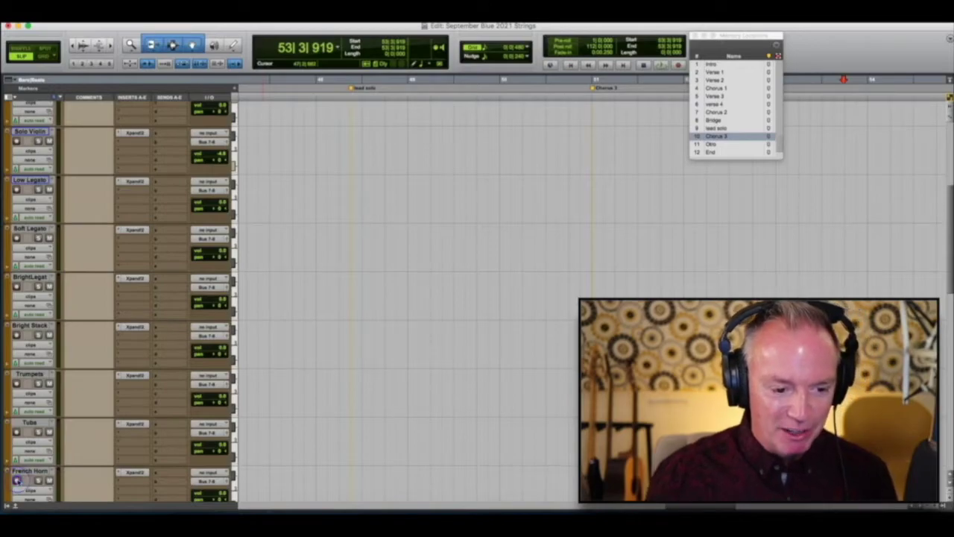
# Record a spiccato MIDI part on the SpicatStrgs track from the lead solo marker into Chorus 3, and disarm the track.
pyautogui.scroll(5, 950, 258)
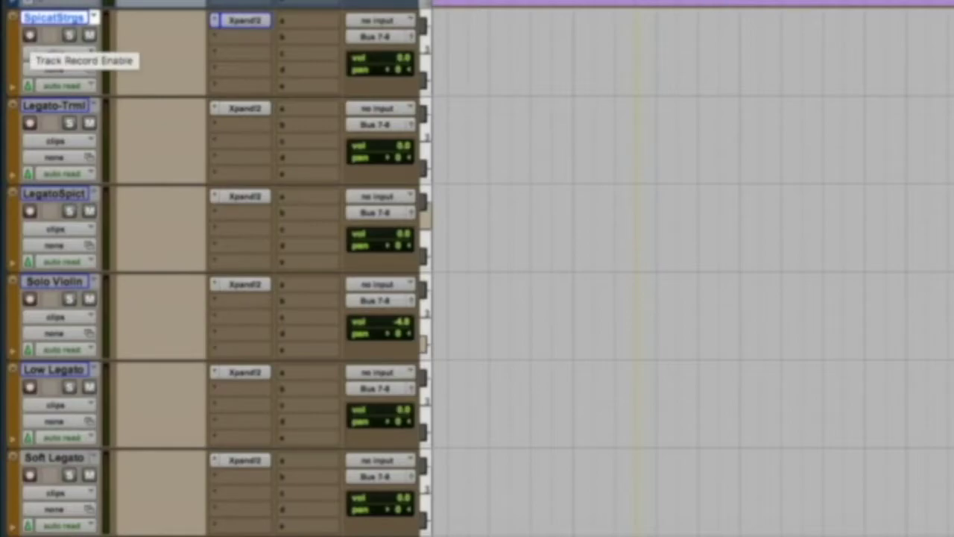
pyautogui.click(29, 35)
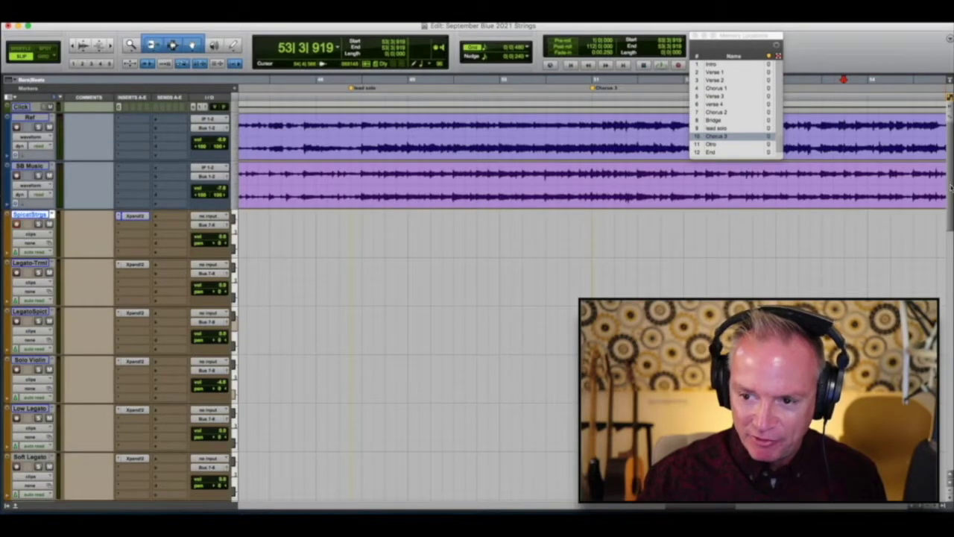
pyautogui.scroll(-15, 477, 298)
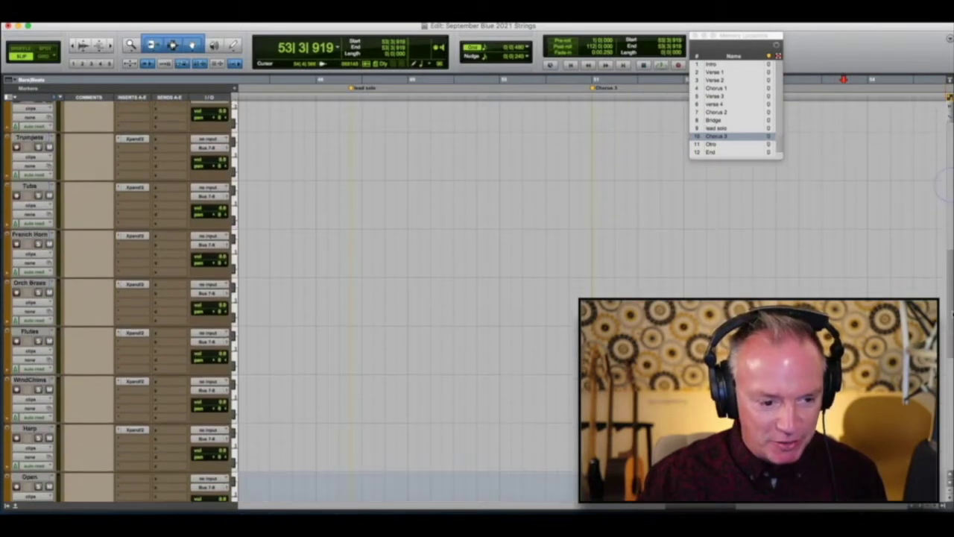
pyautogui.scroll(15, 477, 298)
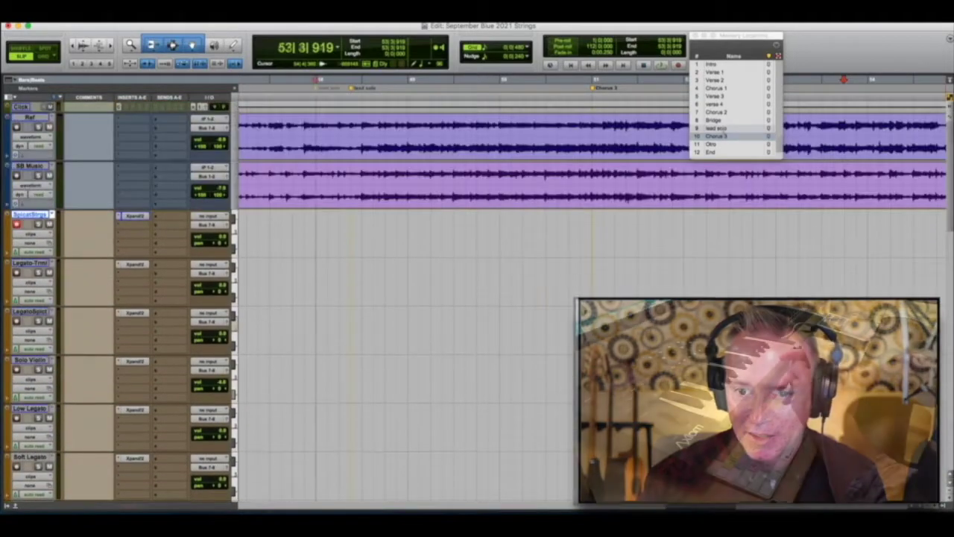
pyautogui.click(722, 130)
pyautogui.press('space')
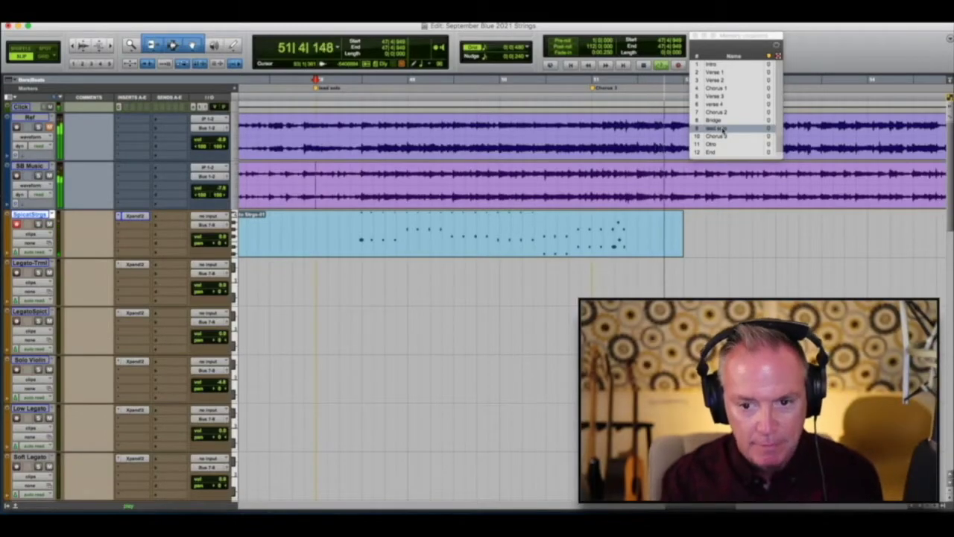
pyautogui.press('space')
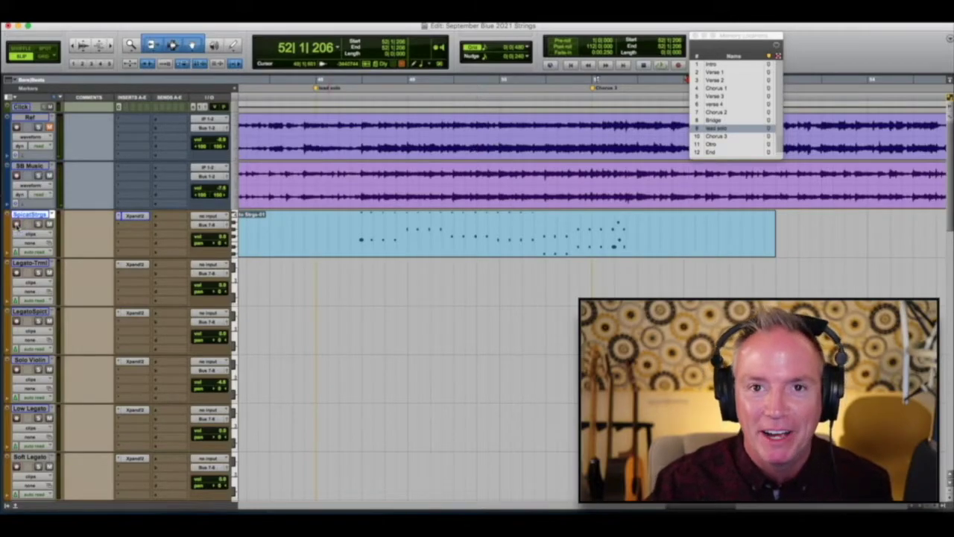
pyautogui.click(15, 225)
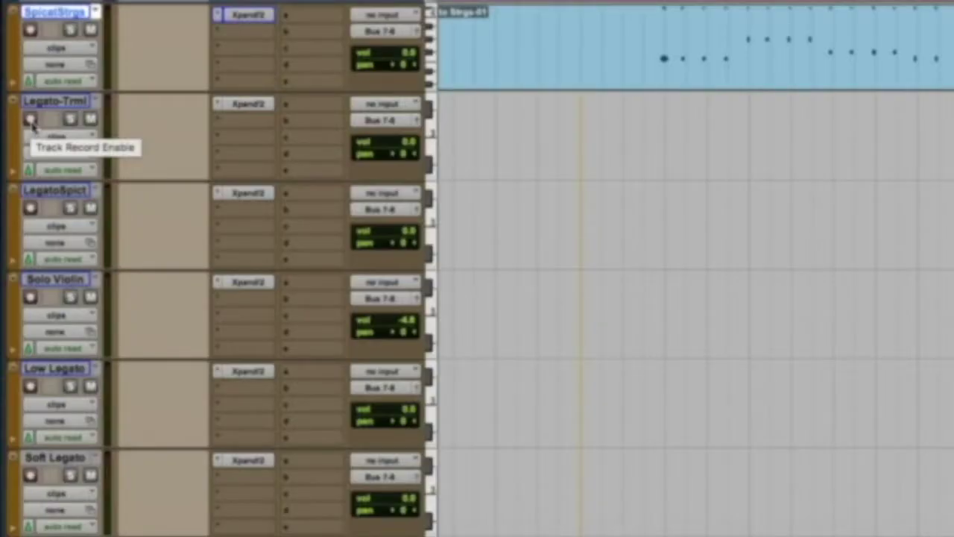
# Record a sustained MIDI part on the Legato-Trml track from the lead solo marker into Chorus 3.
pyautogui.click(31, 120)
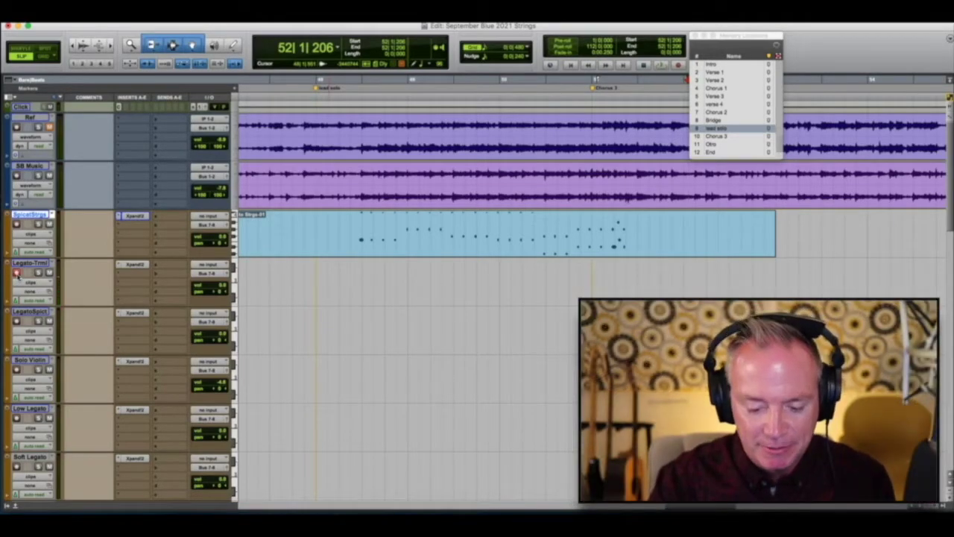
pyautogui.click(728, 128)
pyautogui.press('super+space')
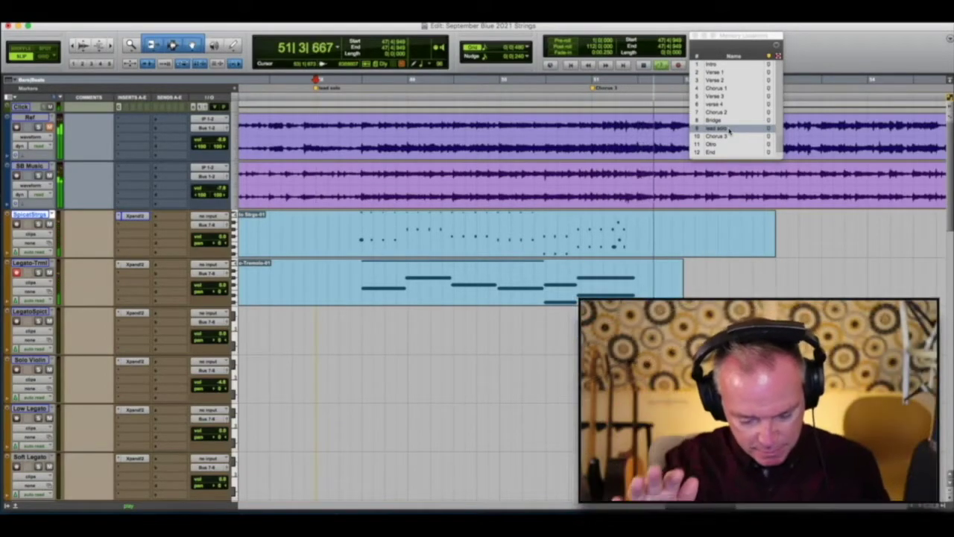
pyautogui.press('space')
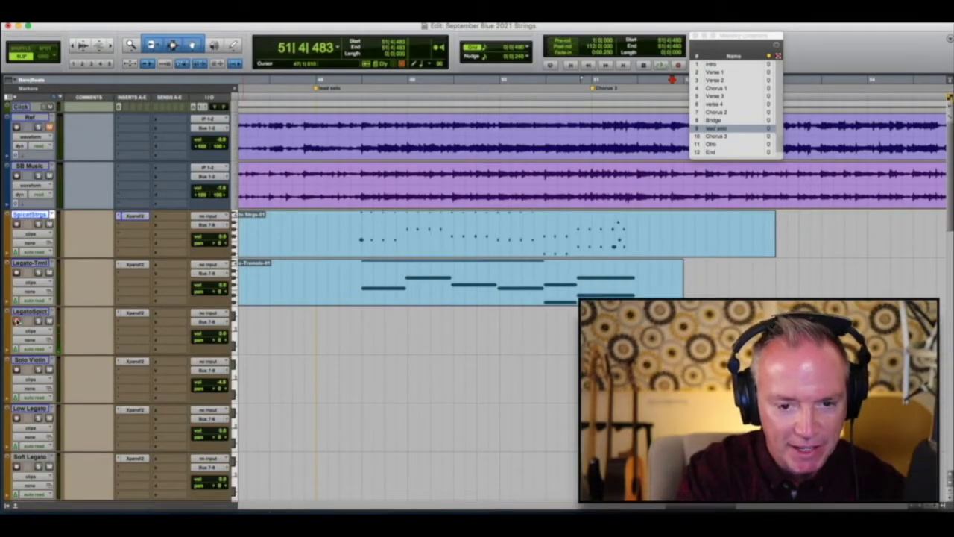
# Record a sustained MIDI part on the LegatoSpict track from the lead solo marker through to the end of the song.
pyautogui.click(715, 129)
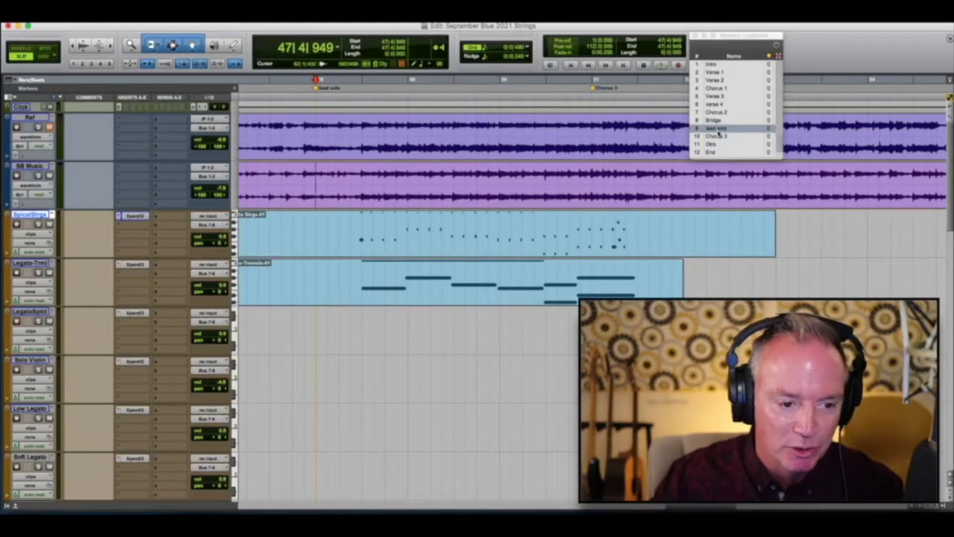
pyautogui.press('super+space')
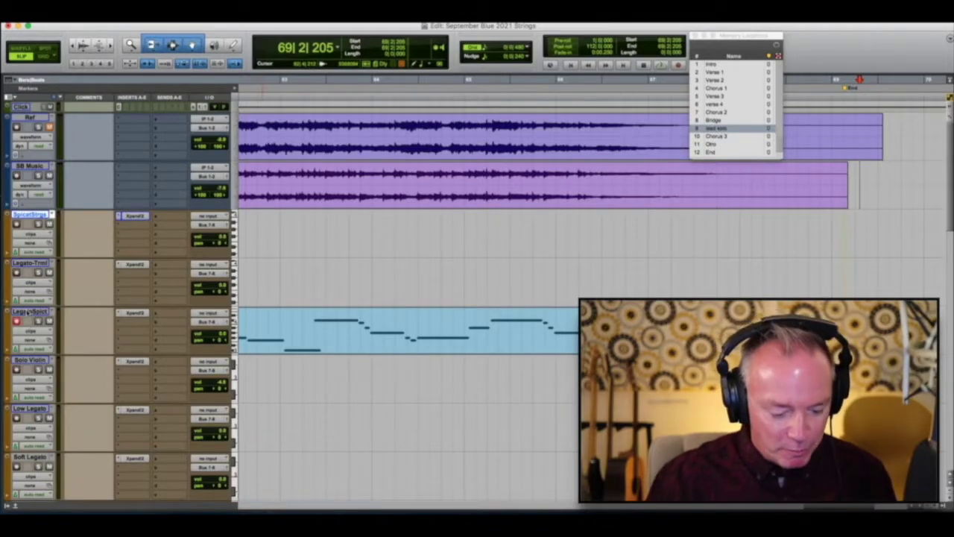
pyautogui.hotkey('shift', 'r')
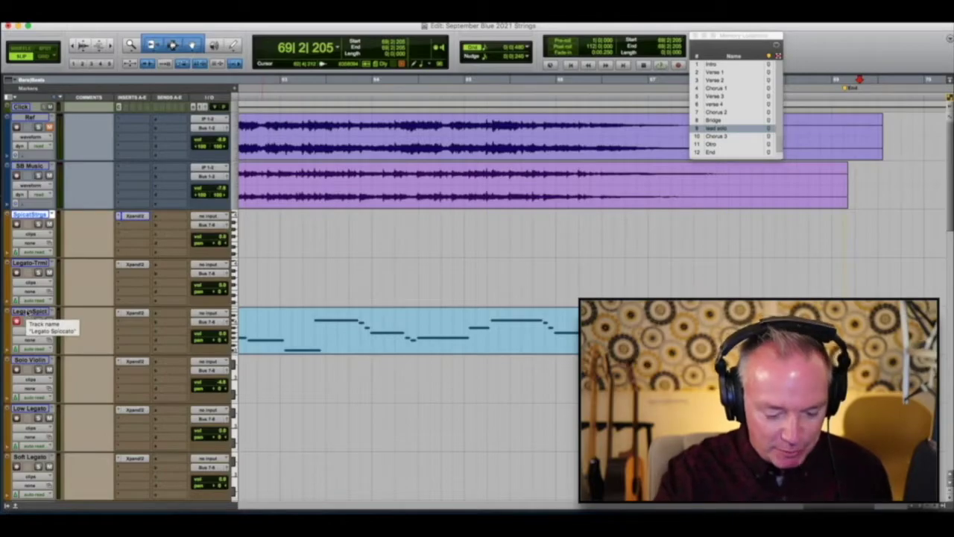
# In the mixer, pan LegatoSpict left to 100, place the BrightLegat track directly after it, and pan BrightLegat right to 99.
pyautogui.press('super+equal')
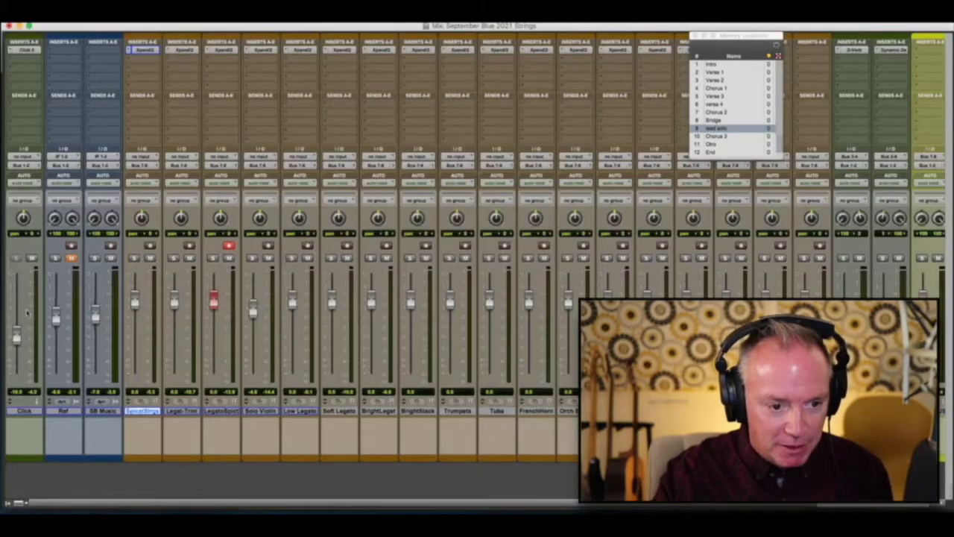
pyautogui.hotkey('shift', 'r')
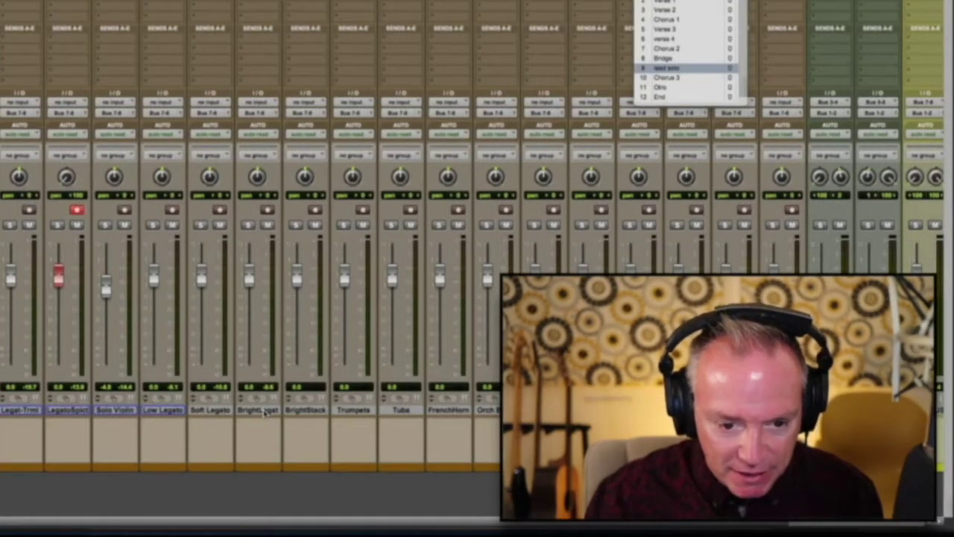
pyautogui.click(382, 412)
pyautogui.moveTo(257, 411); pyautogui.dragTo(104, 406)
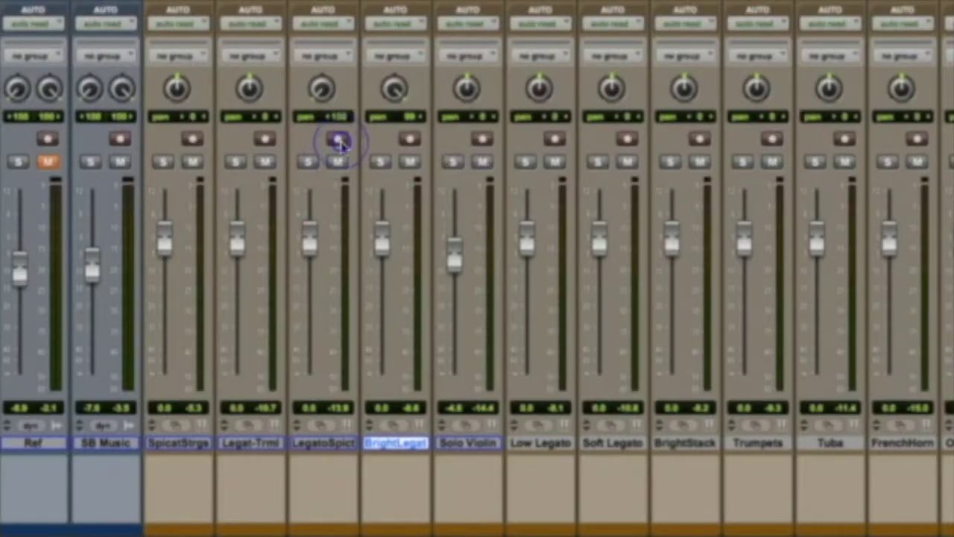
# Record-enable BrightLegat and, back in the Edit window, record a doubling MIDI part on it through to the end of the song.
pyautogui.click(412, 142)
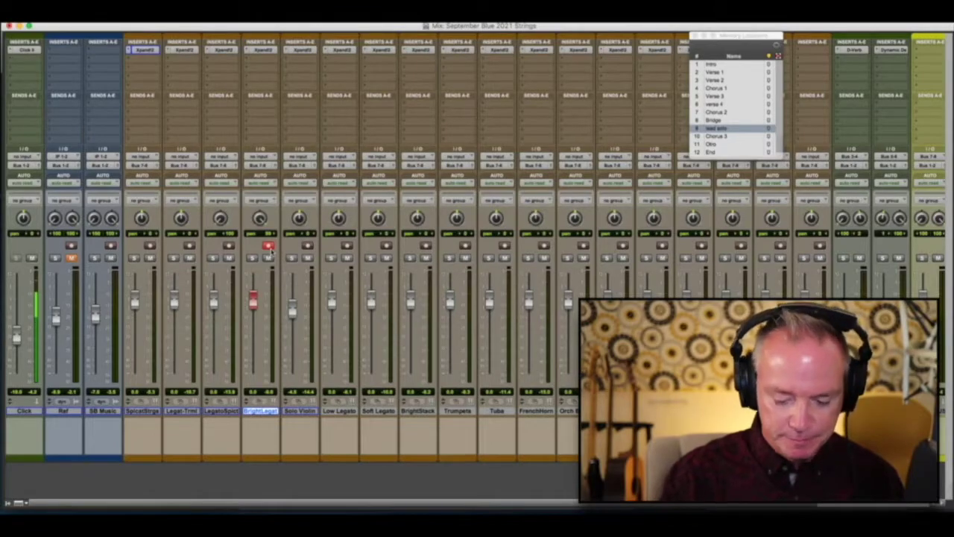
pyautogui.press('super+equal')
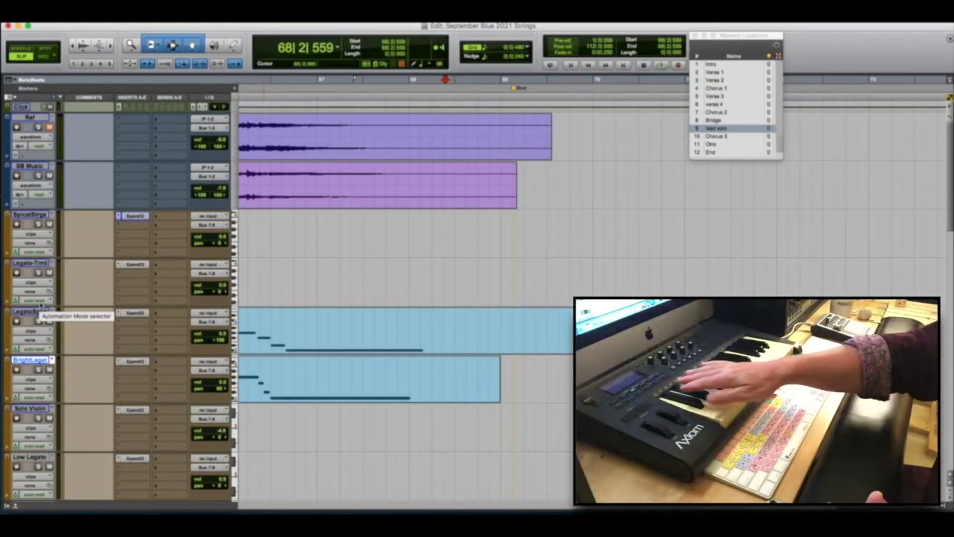
pyautogui.hotkey('shift', 'r')
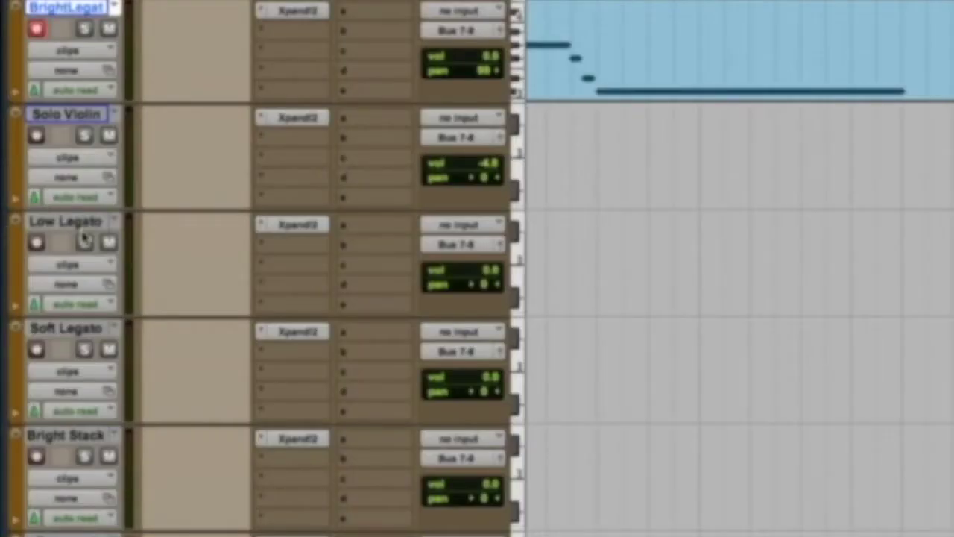
# Duplicate the Low Legato track once, inserting the copy after the last selected track.
pyautogui.click(75, 222)
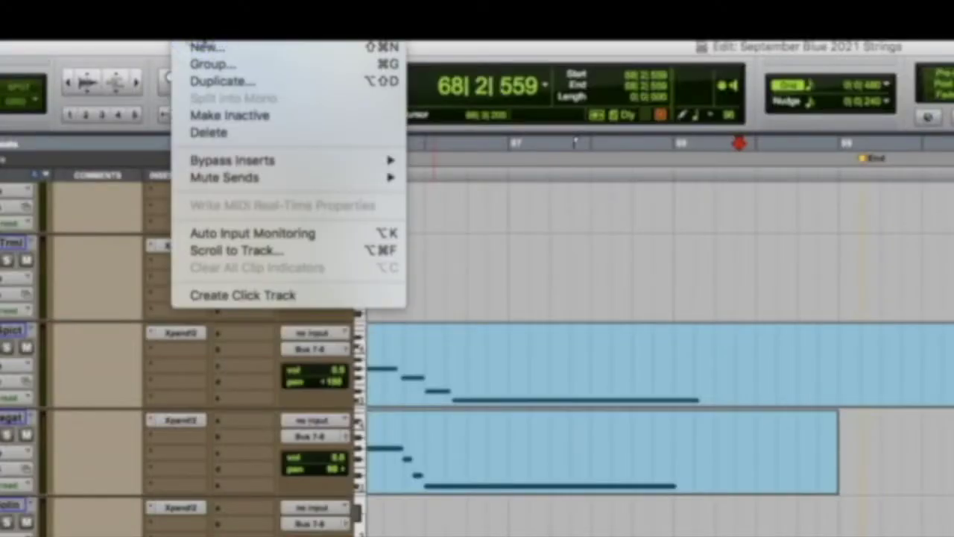
pyautogui.click(222, 81)
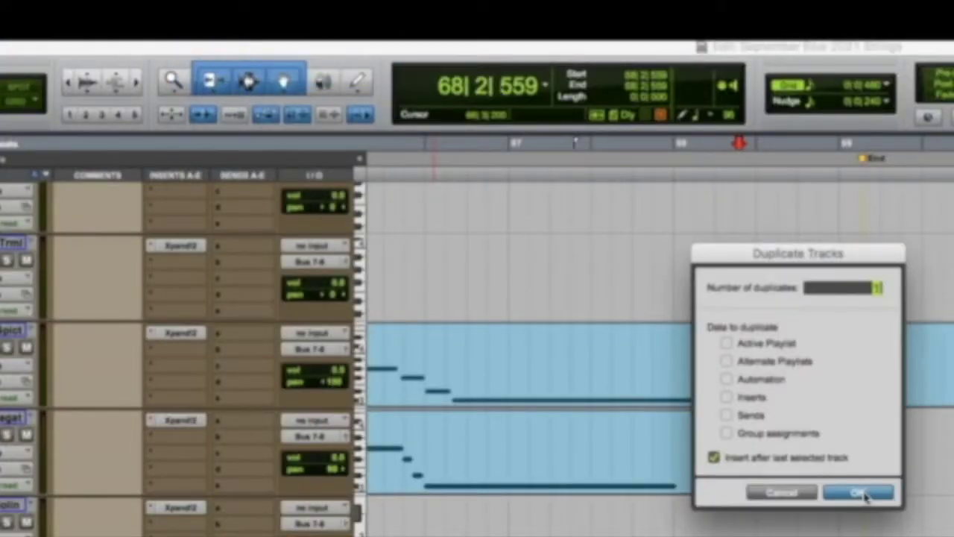
pyautogui.click(858, 494)
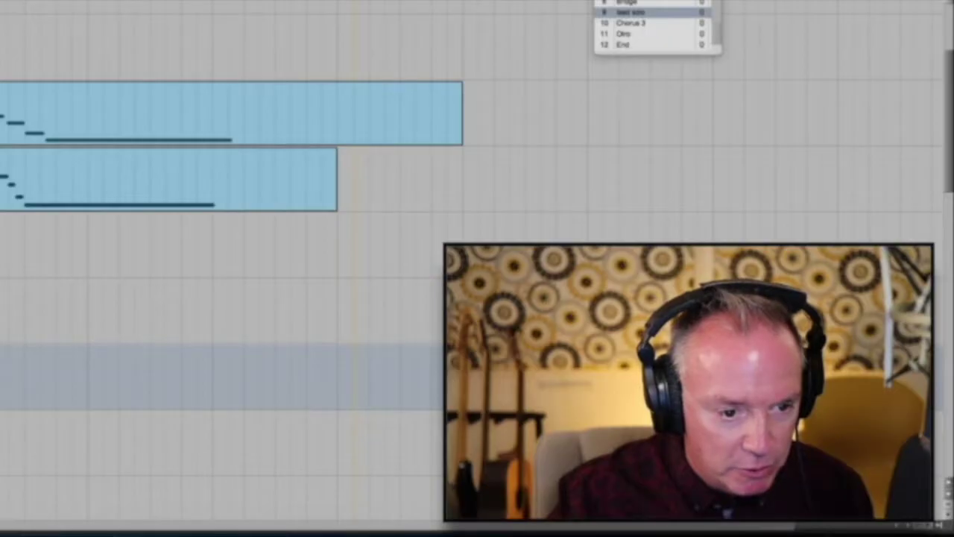
# Rename the duplicated Low Legato track as High Legato.
pyautogui.click(217, 69)
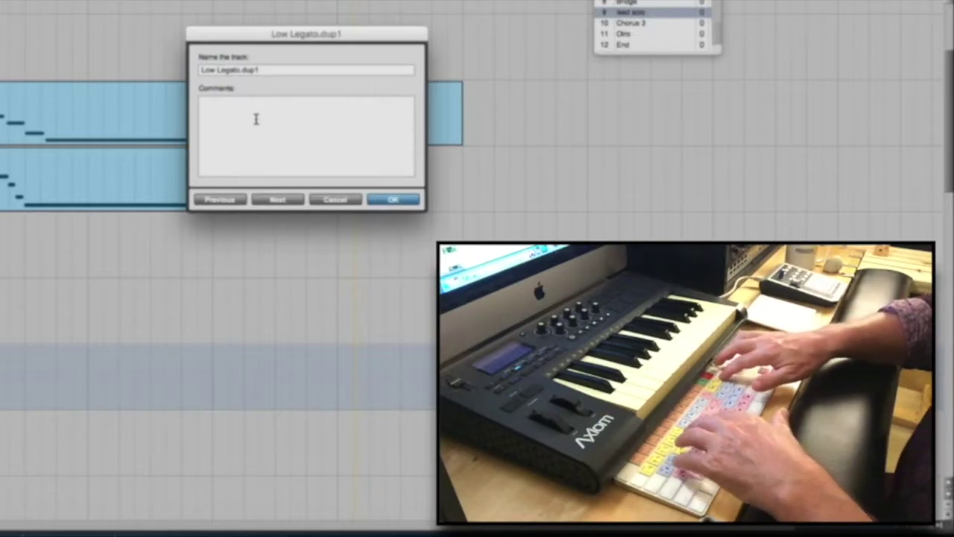
pyautogui.press('BackSpace')
pyautogui.press('BackSpace')
pyautogui.press('BackSpace')
pyautogui.press('BackSpace')
pyautogui.press('BackSpace')
pyautogui.write('High')
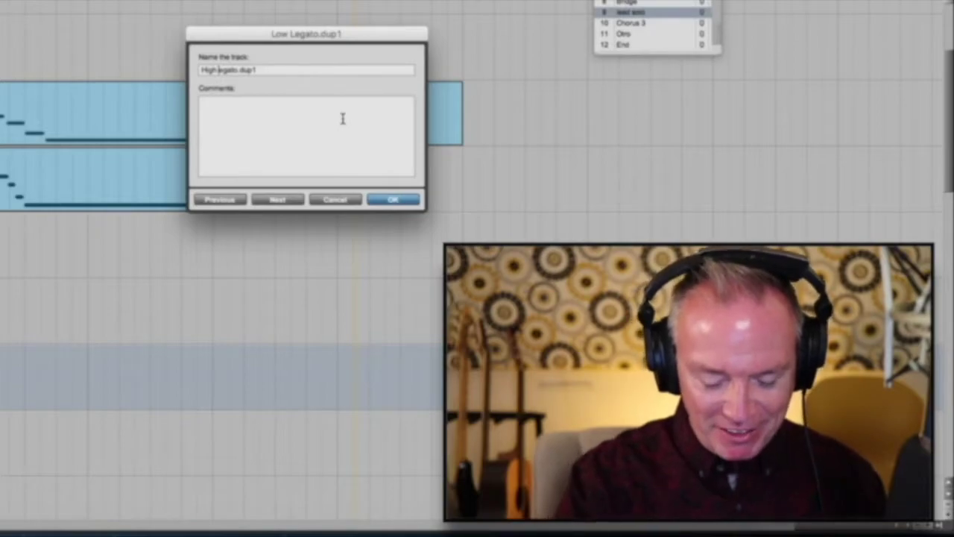
pyautogui.write(' L')
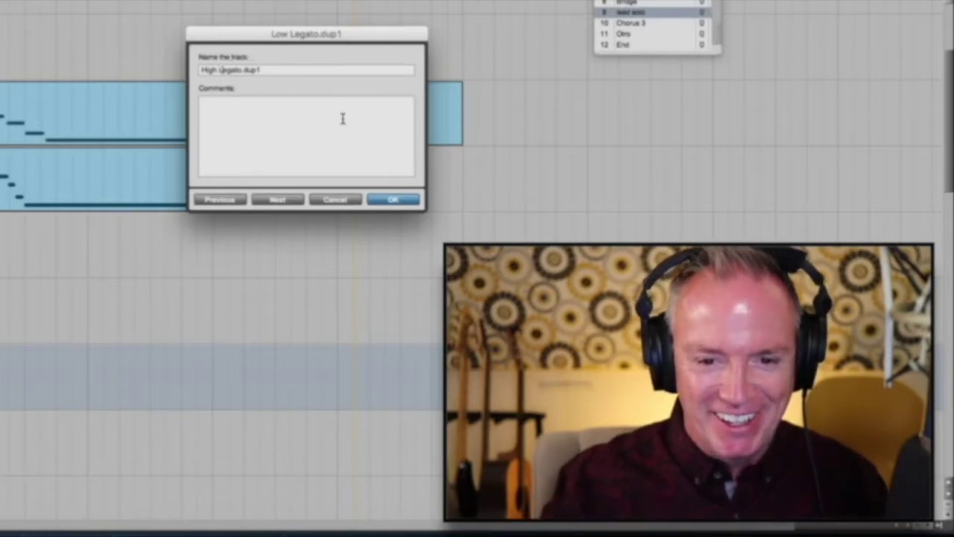
pyautogui.click(398, 201)
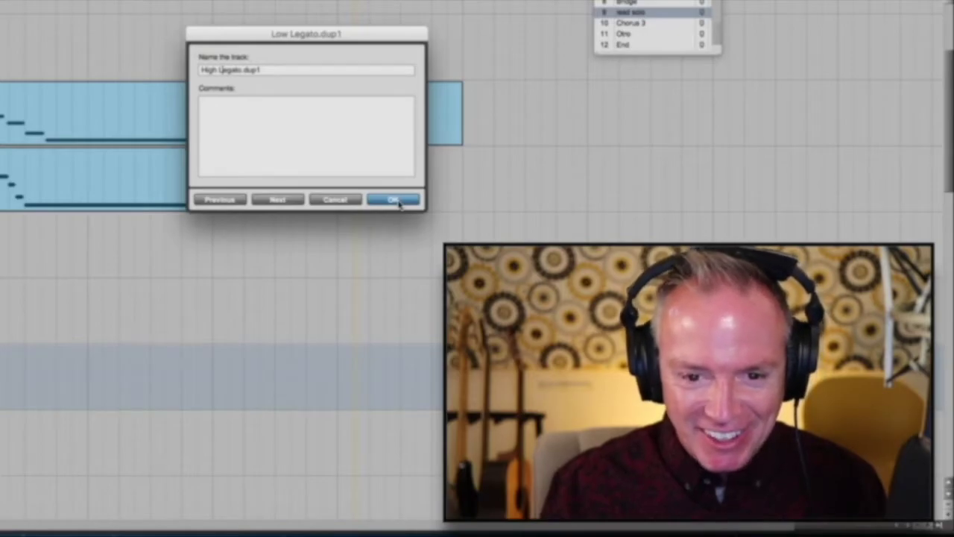
pyautogui.click(276, 70)
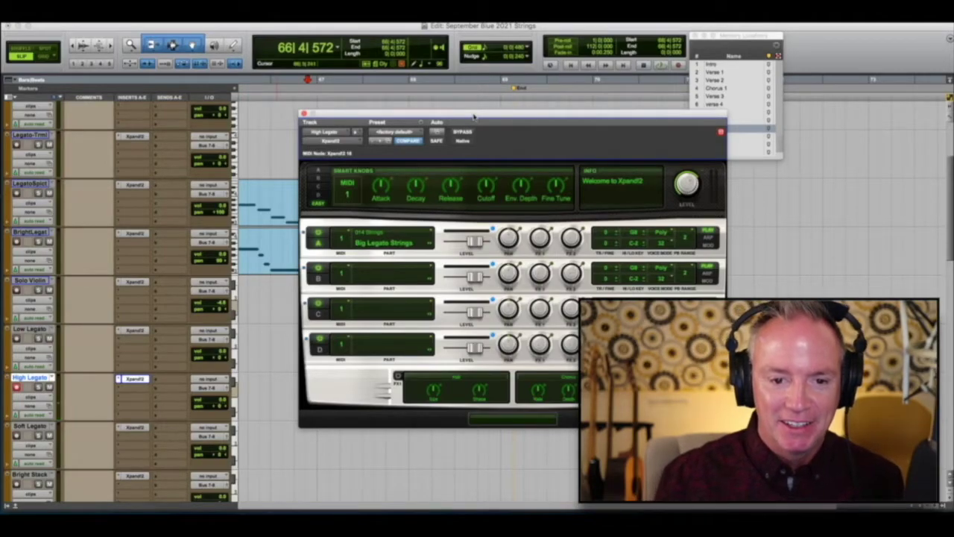
# Inspect the Xpand!2 instrument on the High Legato track, close it, and go to the Chorus 3 marker.
pyautogui.moveTo(473, 114); pyautogui.dragTo(422, 108)
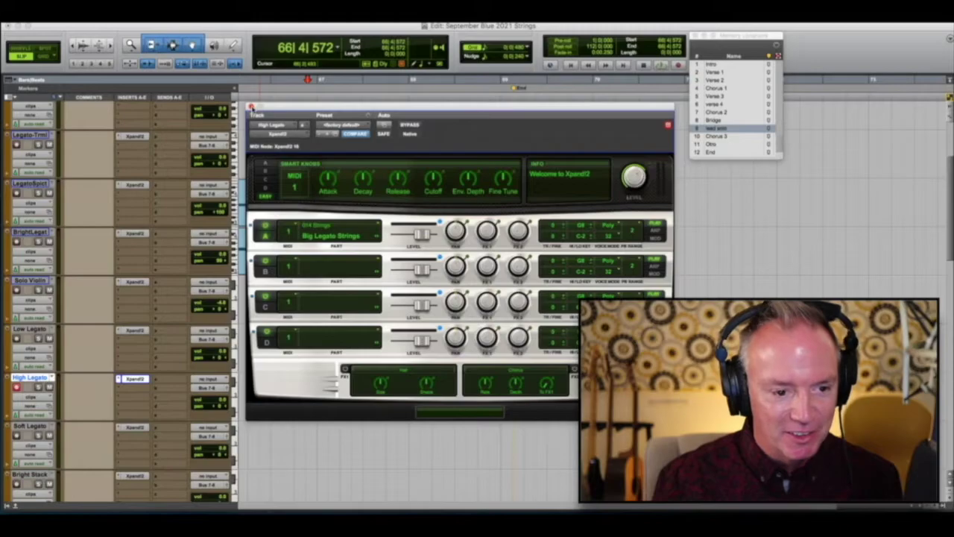
pyautogui.click(251, 107)
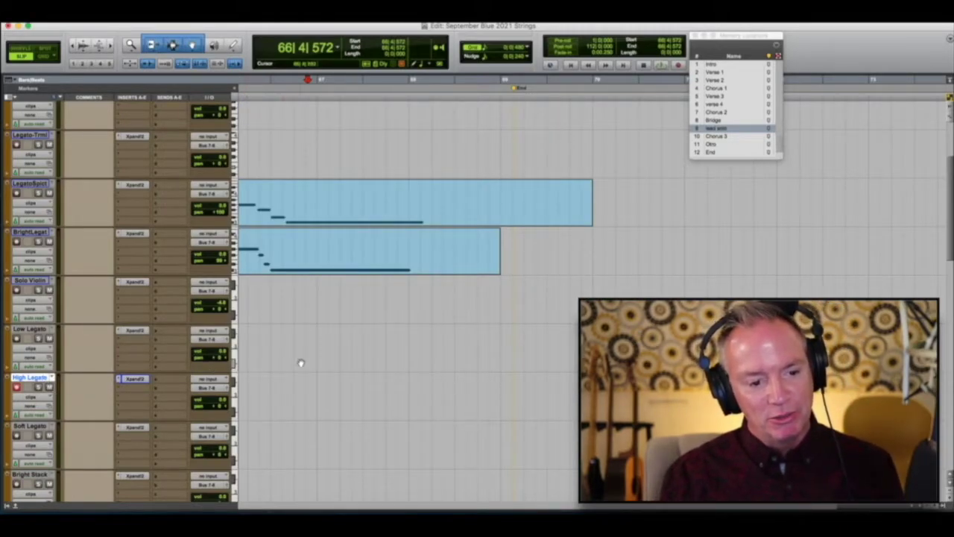
pyautogui.click(716, 137)
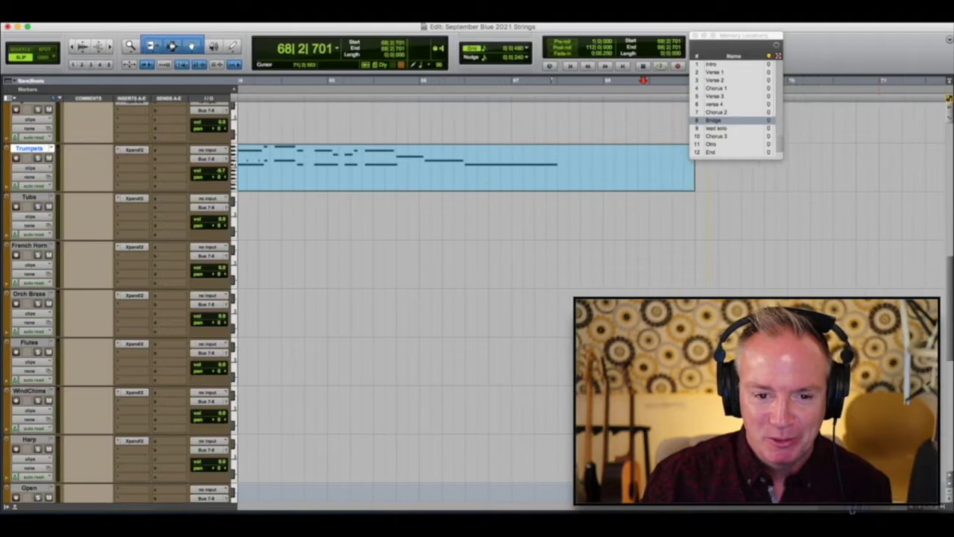
# In the Trumpets track's MIDI Editor, shorten the ends of the two sustained notes just before the short Chorus 3 stabs.
pyautogui.click(317, 224)
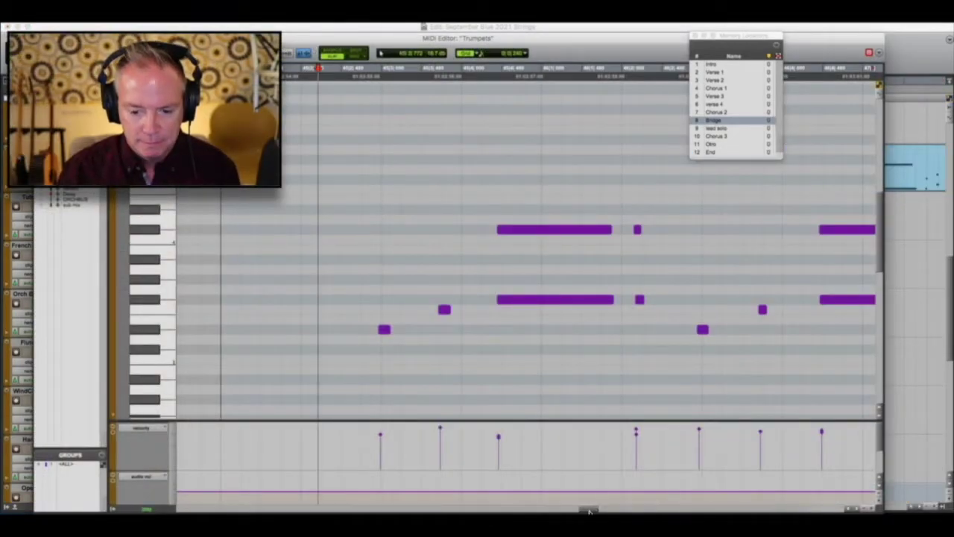
pyautogui.moveTo(589, 512); pyautogui.dragTo(615, 511)
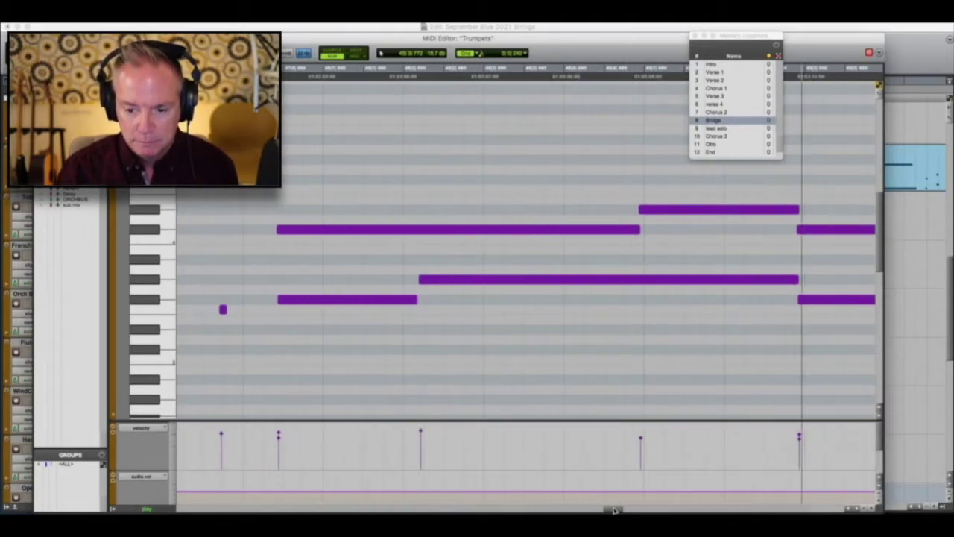
pyautogui.moveTo(614, 511); pyautogui.dragTo(625, 511)
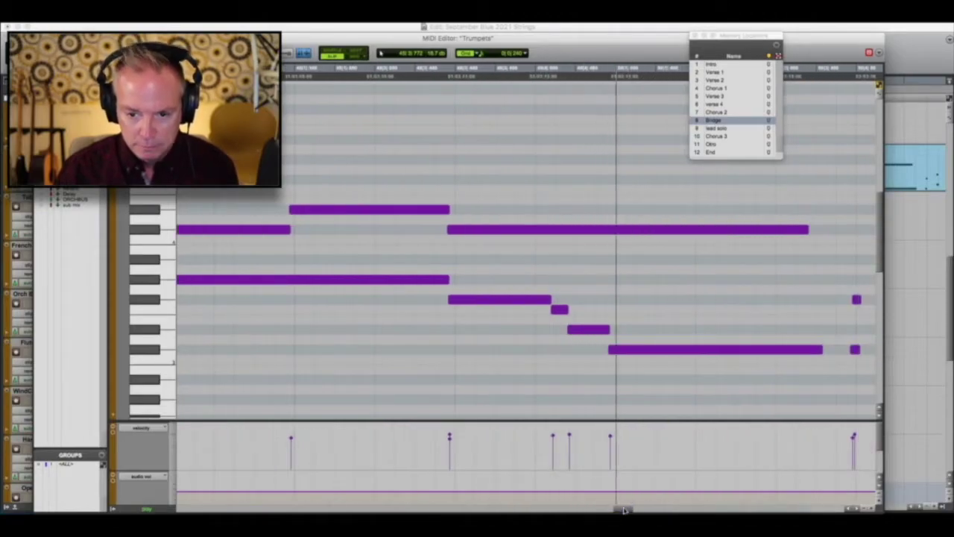
pyautogui.moveTo(624, 510); pyautogui.dragTo(631, 510)
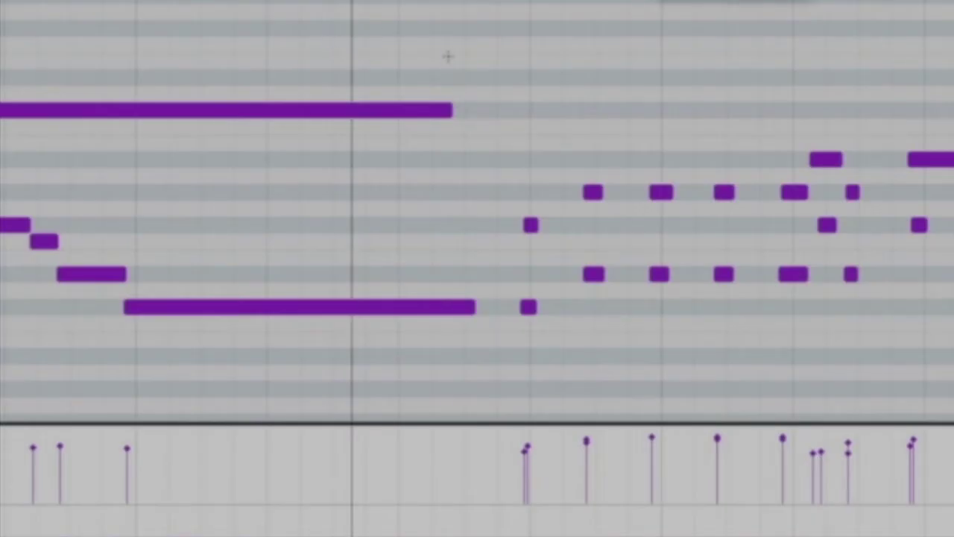
pyautogui.moveTo(448, 56); pyautogui.dragTo(373, 307)
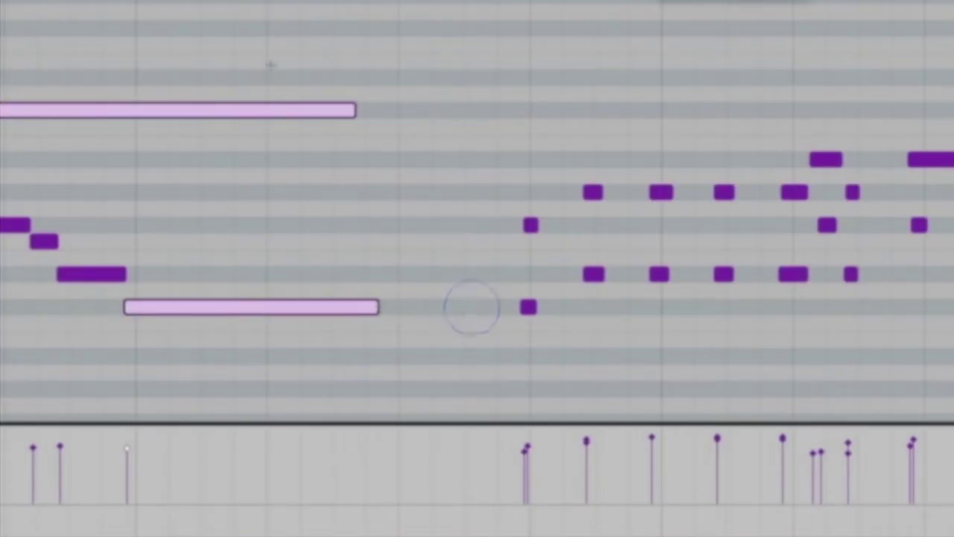
pyautogui.click(267, 60)
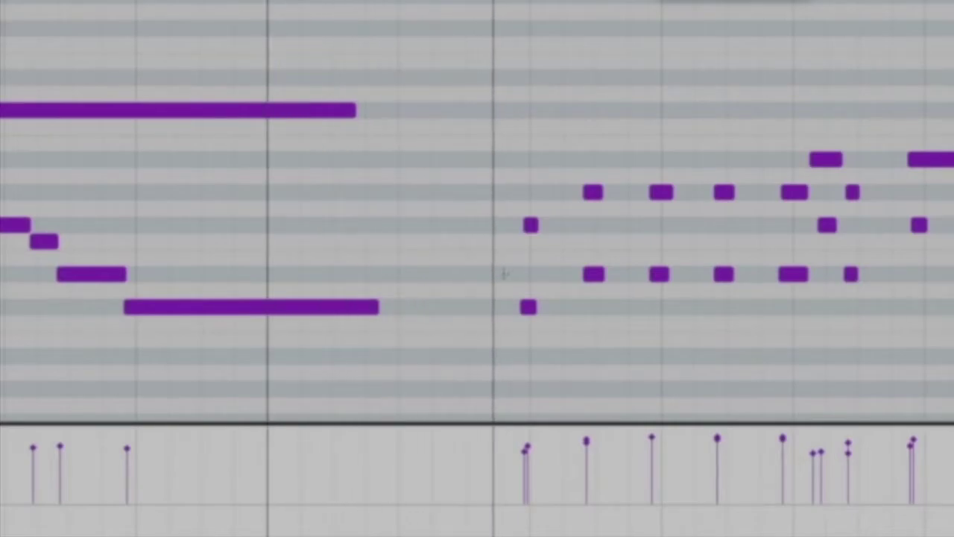
# Copy the first two-note trumpet stab and paste it twice into the gap after the shortened sustained notes.
pyautogui.click(519, 208)
pyautogui.moveTo(520, 209); pyautogui.dragTo(552, 355)
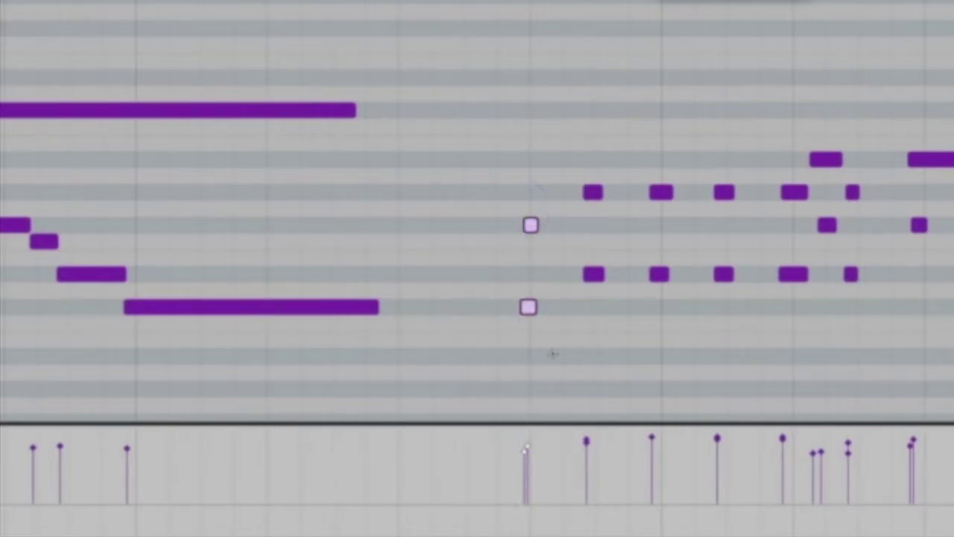
pyautogui.click(398, 314)
pyautogui.hotkey('ctrl', 'v')
pyautogui.click(463, 316)
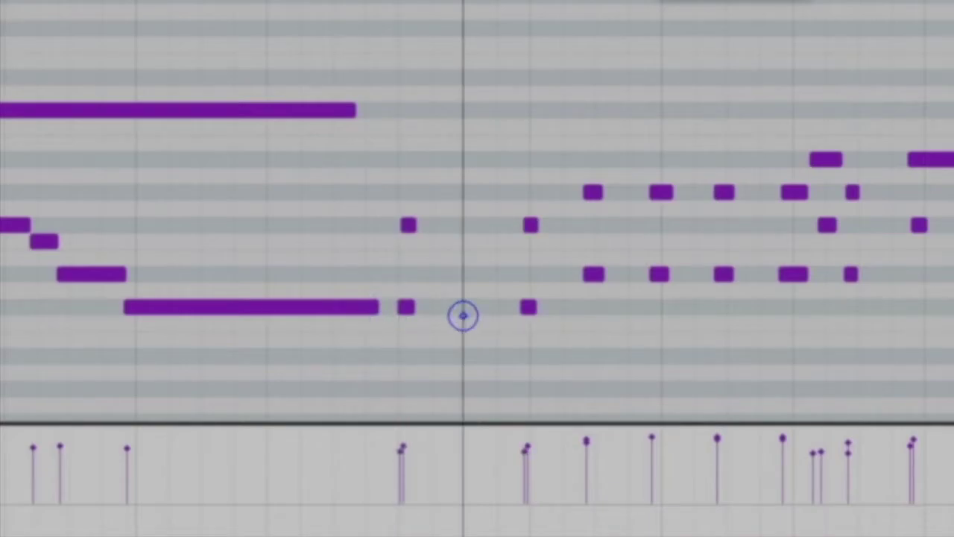
pyautogui.hotkey('ctrl', 'v')
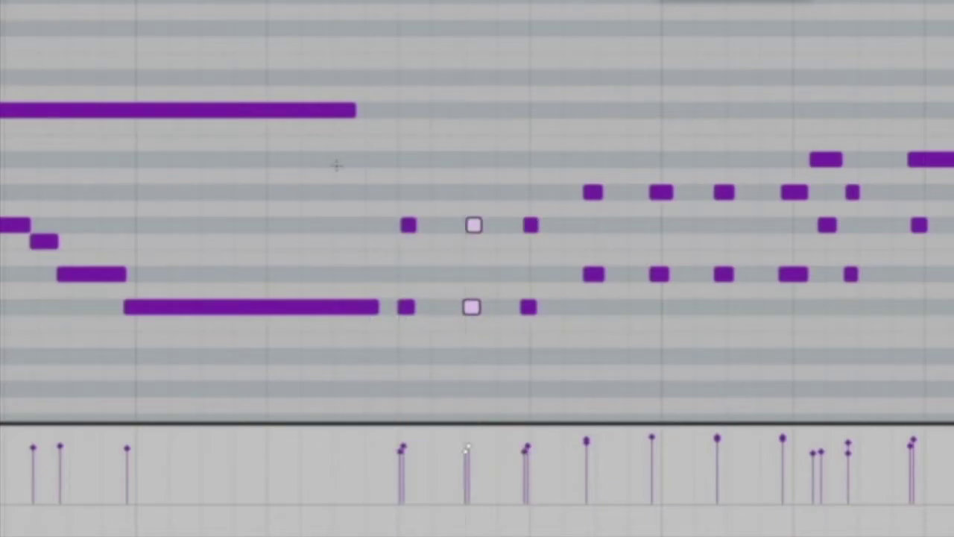
# Play back the trumpet passage into Chorus 3 and nudge the pasted stabs slightly earlier for even spacing.
pyautogui.click(336, 165)
pyautogui.press('space')
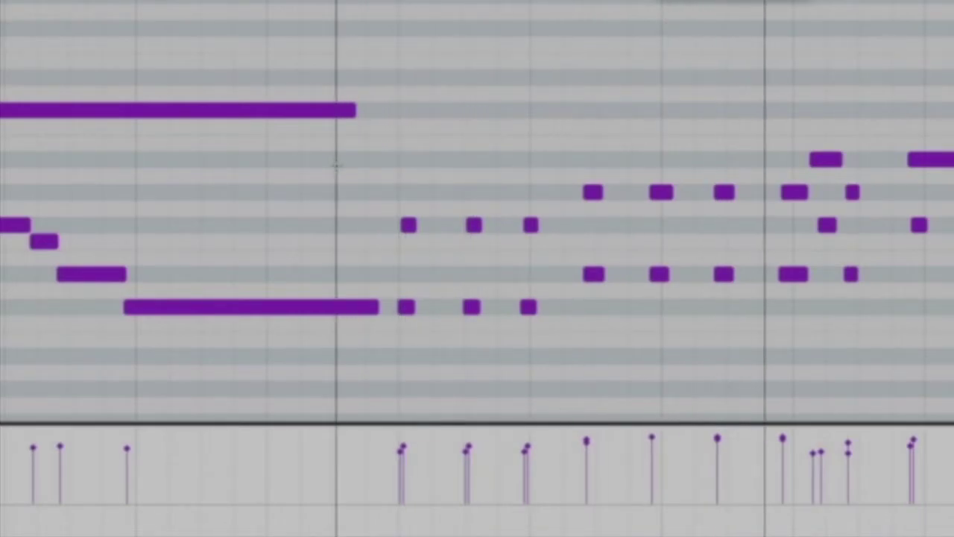
pyautogui.click(471, 306)
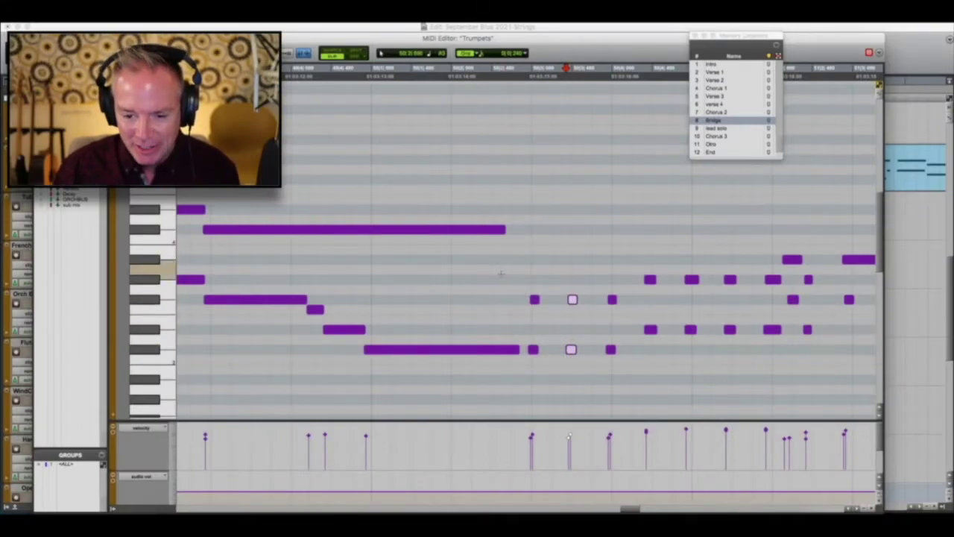
pyautogui.click(328, 230)
pyautogui.press('space')
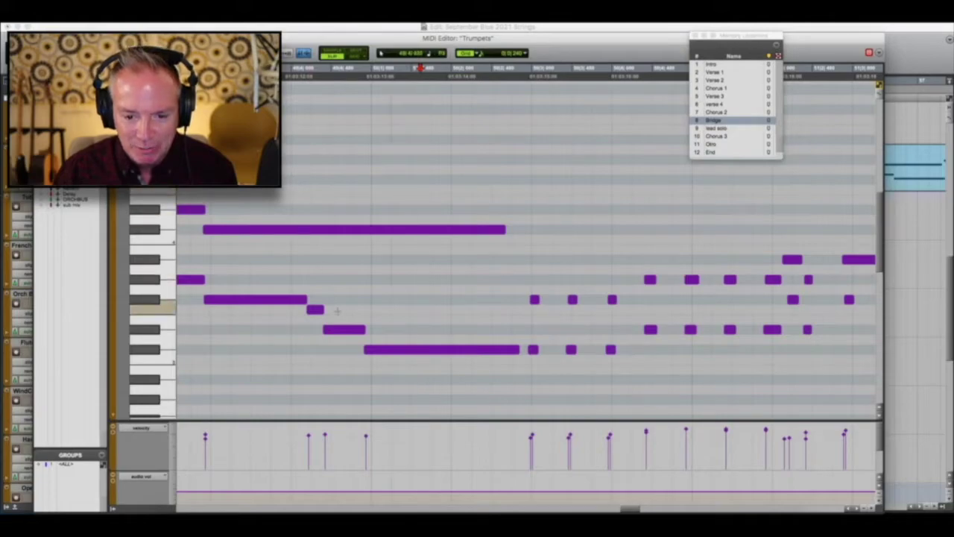
# Shorten the long upper trumpet note to about the end of the one below, and add two short descending harmony notes after it.
pyautogui.moveTo(505, 229); pyautogui.dragTo(293, 229)
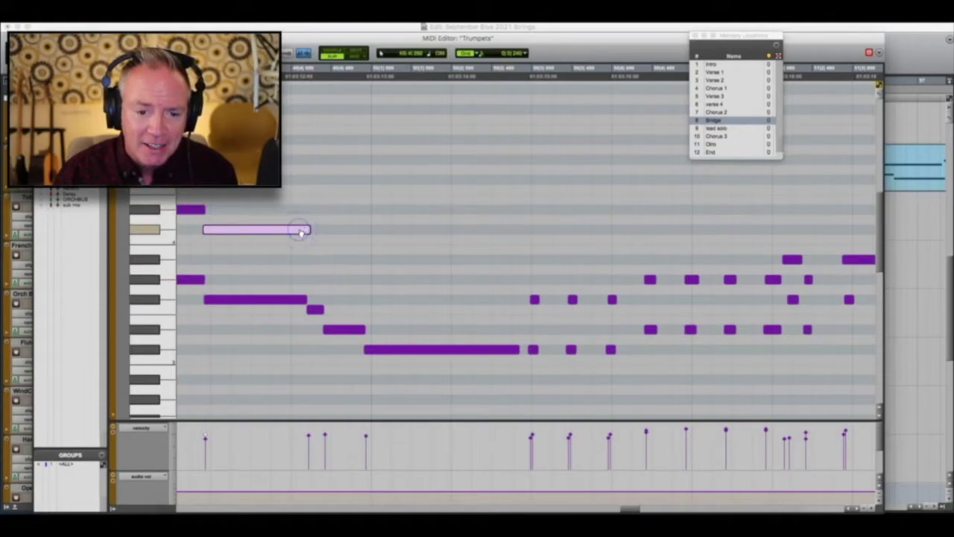
pyautogui.click(321, 240)
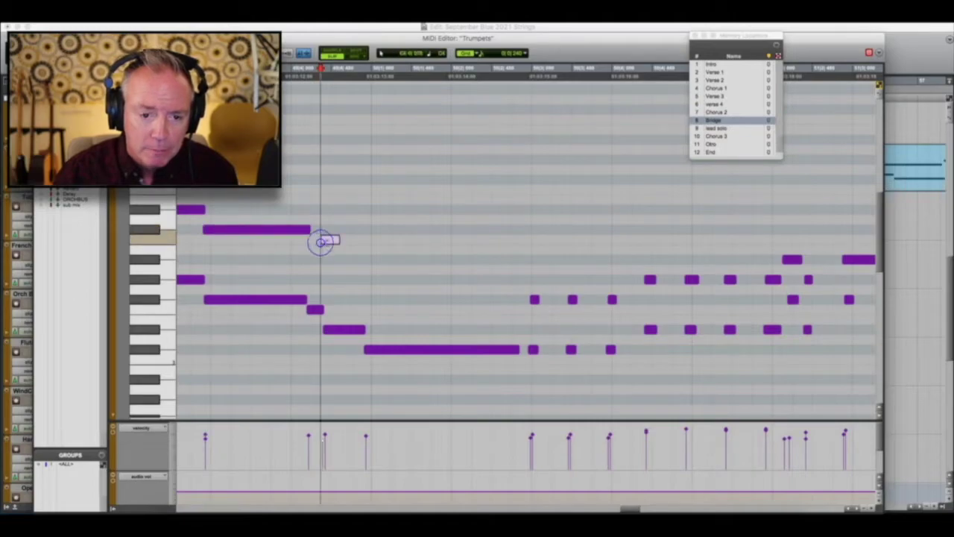
pyautogui.moveTo(324, 248); pyautogui.dragTo(347, 280)
pyautogui.click(347, 240)
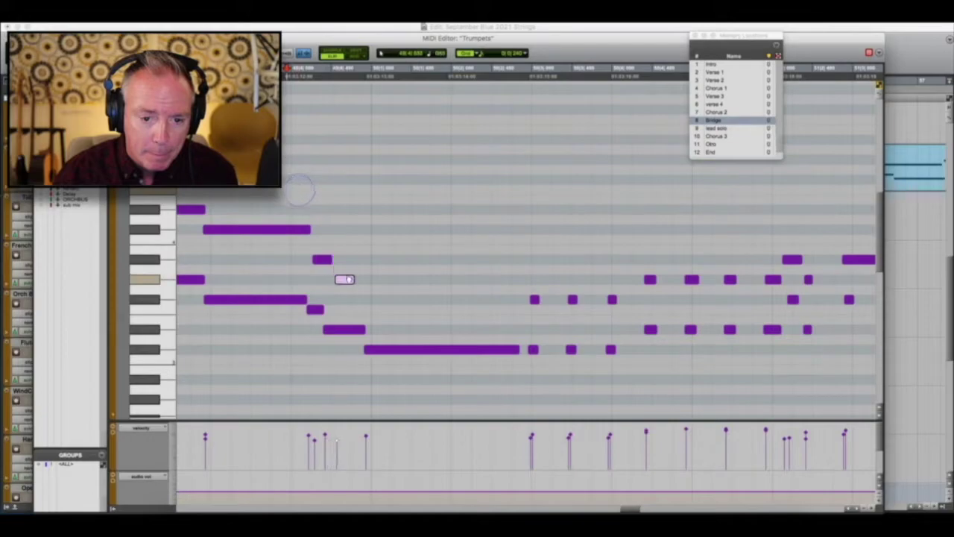
pyautogui.click(346, 277)
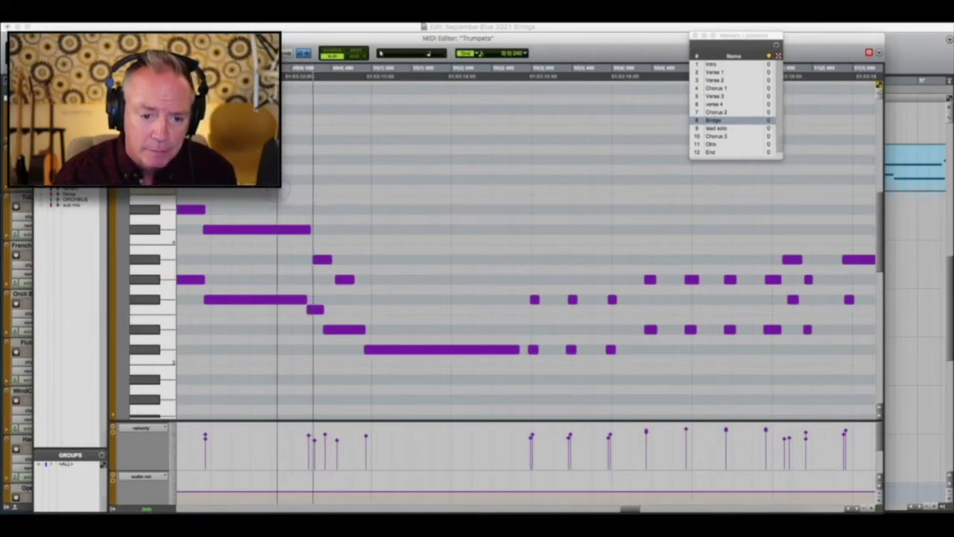
pyautogui.press('space')
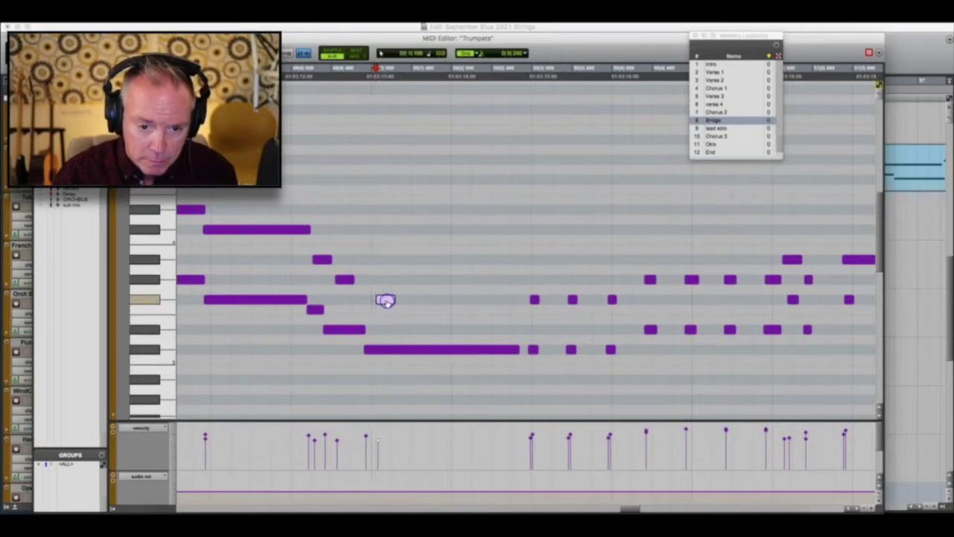
# Add a sustained harmony note above the long low trumpet note, ending slightly before it, and play back the phrase.
pyautogui.click(380, 309)
pyautogui.moveTo(382, 312); pyautogui.dragTo(505, 309)
pyautogui.click(290, 164)
pyautogui.press('space')
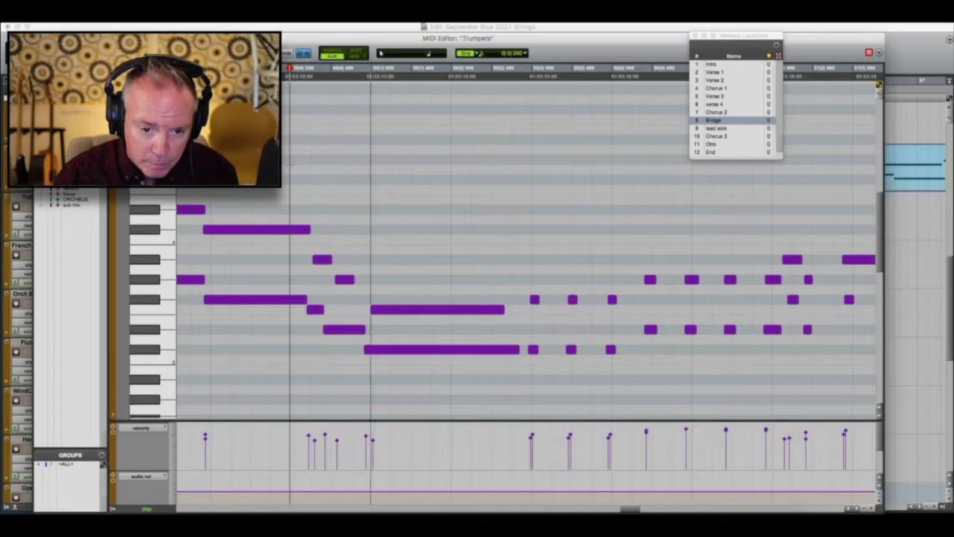
# Align the first pair of short descending notes, shorten both sustained notes after them to about bar 50 beat 2, and play back the result.
pyautogui.click(316, 310)
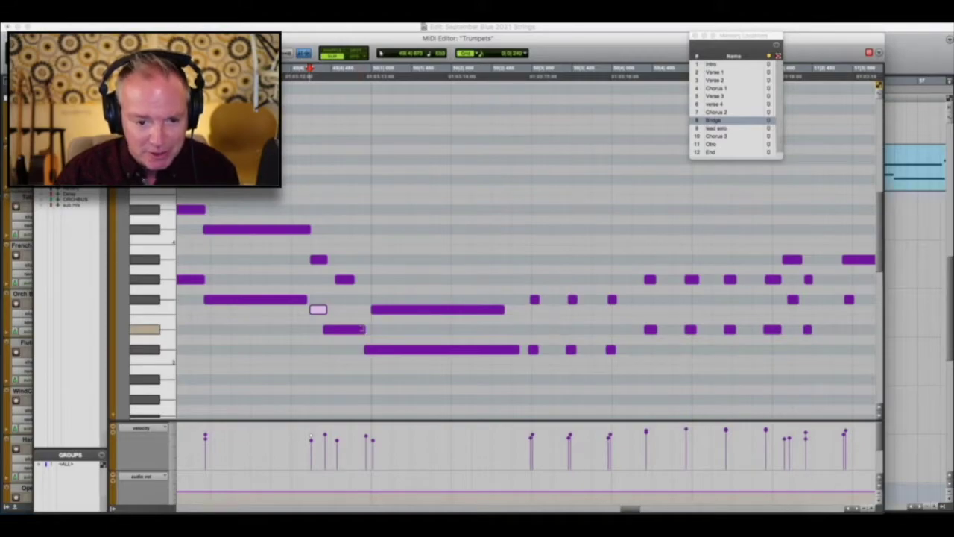
pyautogui.moveTo(502, 308); pyautogui.dragTo(450, 309)
pyautogui.moveTo(518, 349); pyautogui.dragTo(450, 348)
pyautogui.click(409, 254)
pyautogui.press('space')
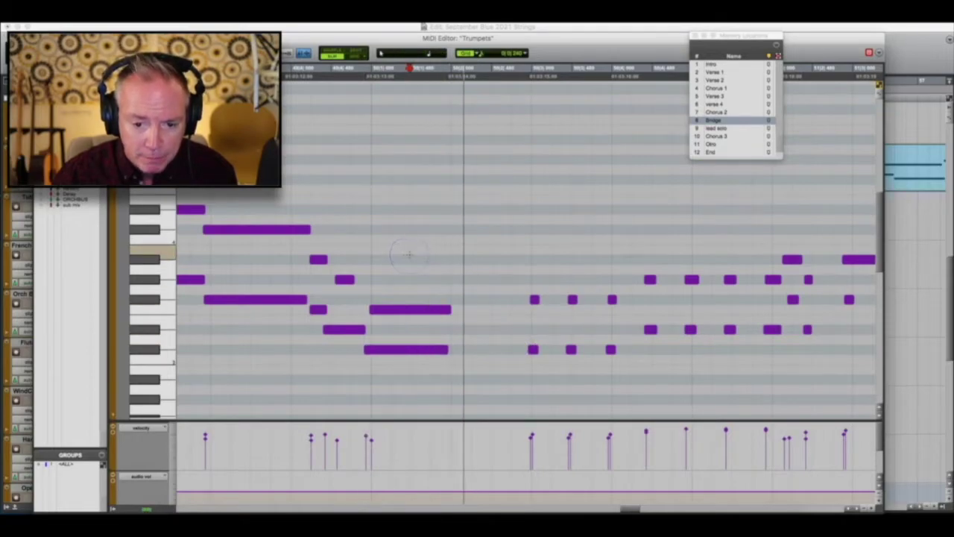
pyautogui.press('space')
# Copy the first two-note stab and paste it directly after the shortened sustained notes.
pyautogui.click(512, 284)
pyautogui.moveTo(512, 284); pyautogui.dragTo(547, 363)
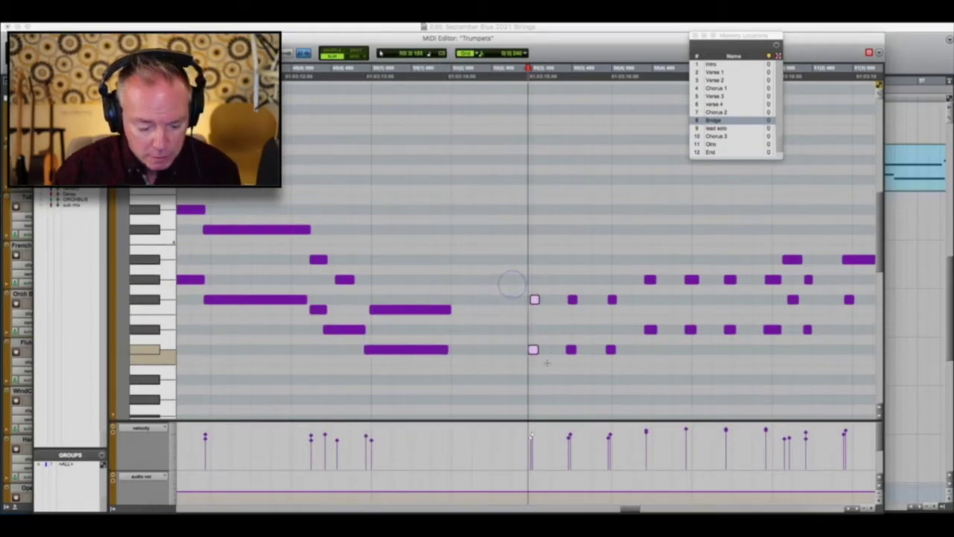
pyautogui.click(456, 349)
pyautogui.press('super+v')
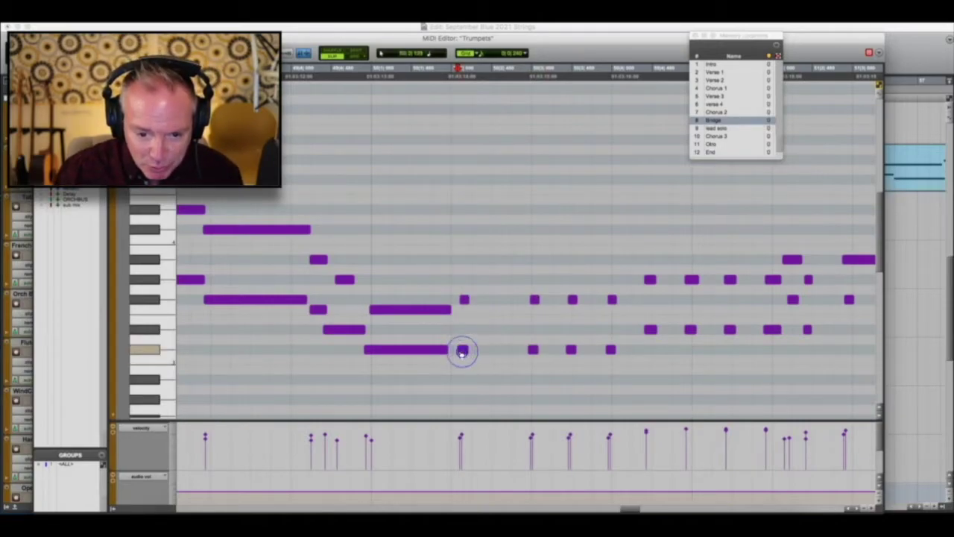
# Shorten the sustained pair further and move the pasted stab earlier, right behind it, with its upper note on the sustained upper note's pitch.
pyautogui.click(439, 308)
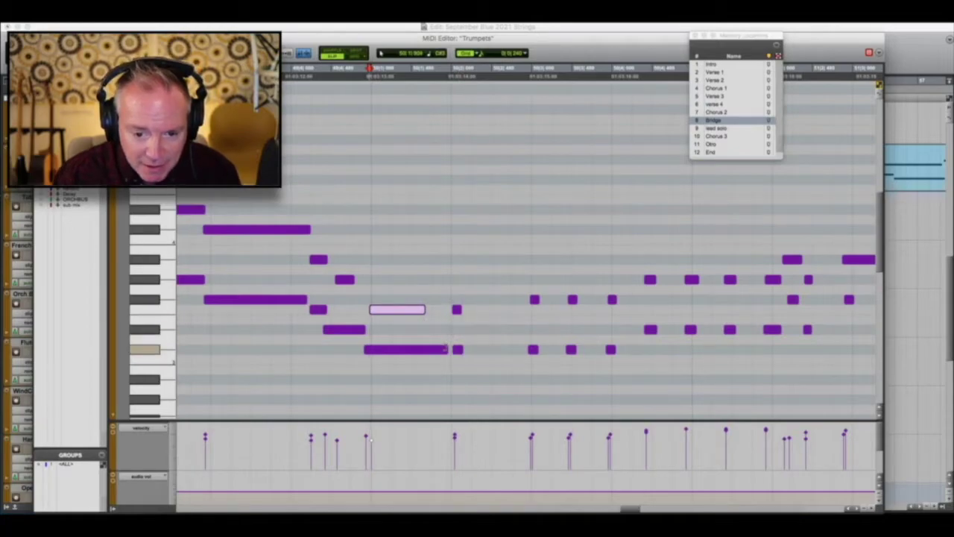
pyautogui.click(446, 348)
pyautogui.moveTo(441, 283); pyautogui.dragTo(435, 349)
pyautogui.press('space')
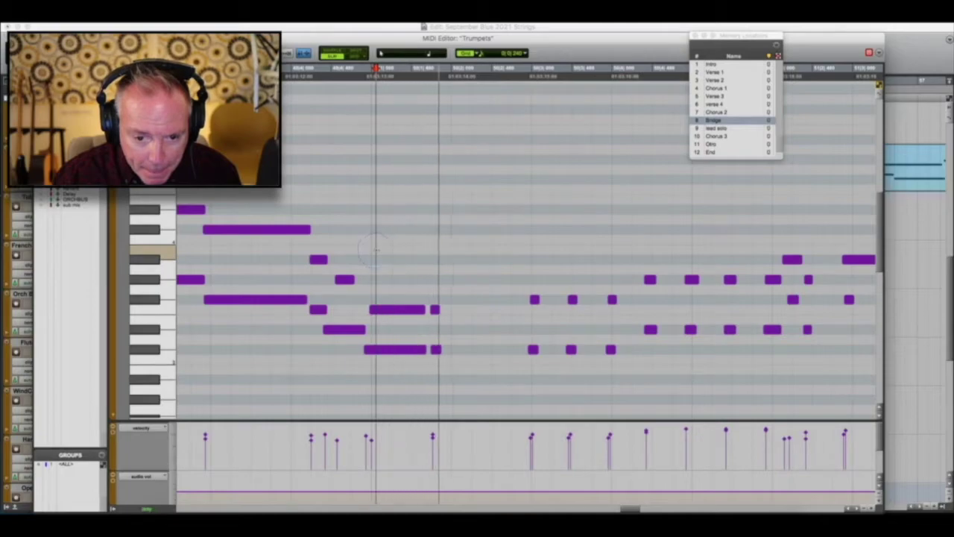
# Lengthen the pasted stab to end just before the next stabs, and extend the short note under the long high note to match it.
pyautogui.moveTo(438, 350); pyautogui.dragTo(507, 350)
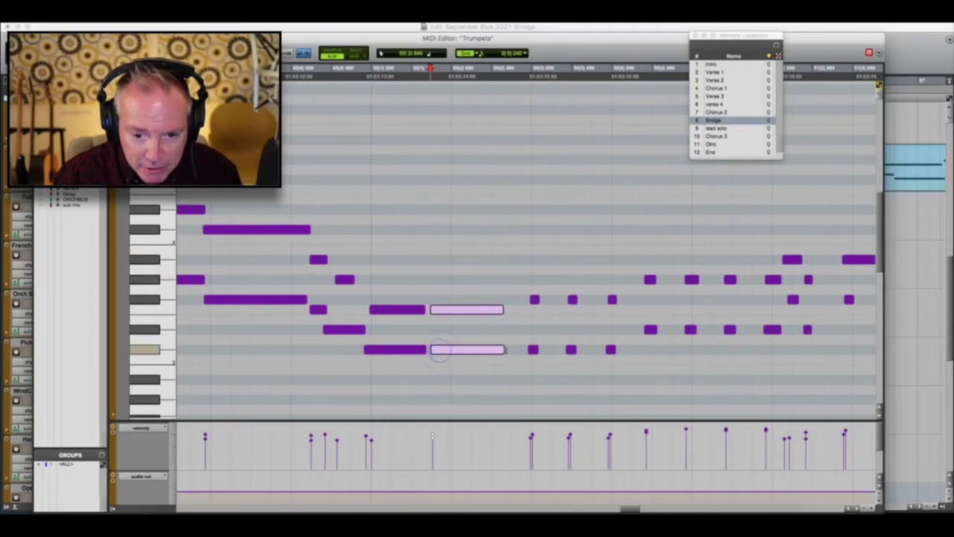
pyautogui.click(270, 366)
pyautogui.press('space')
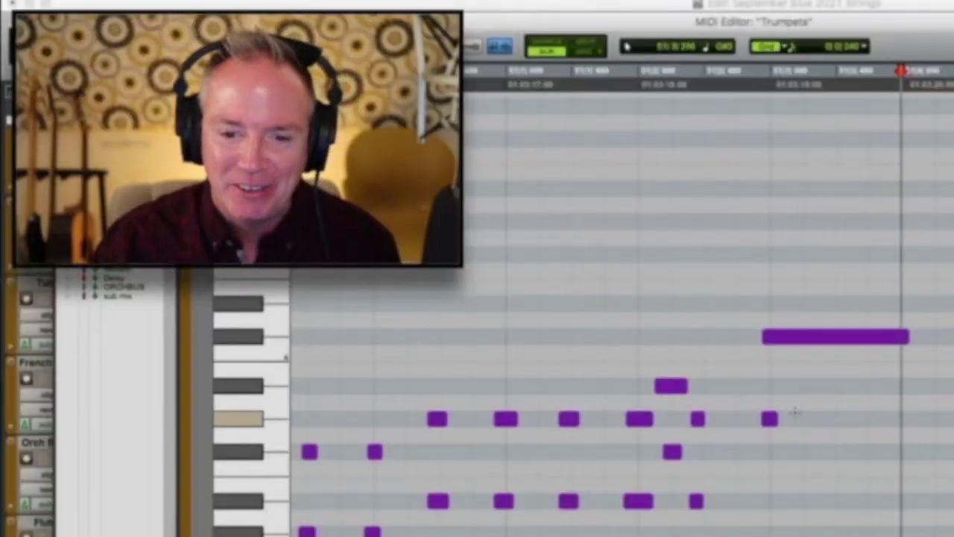
pyautogui.moveTo(772, 419); pyautogui.dragTo(911, 419)
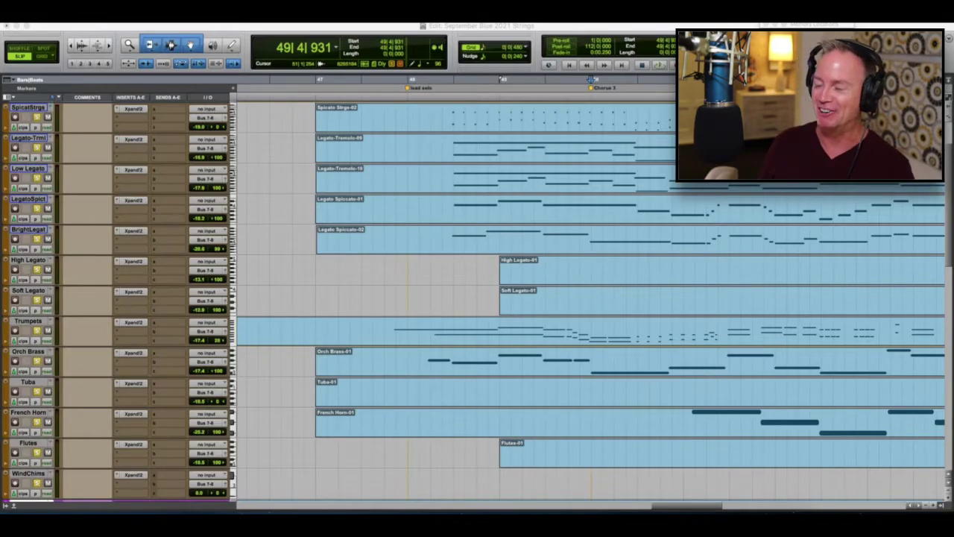
# Open the Memory Locations list, play the full arrangement from the Chorus 3 marker, and switch to the Mix window.
pyautogui.press('super+KP_5')
pyautogui.click(795, 128)
pyautogui.press('space')
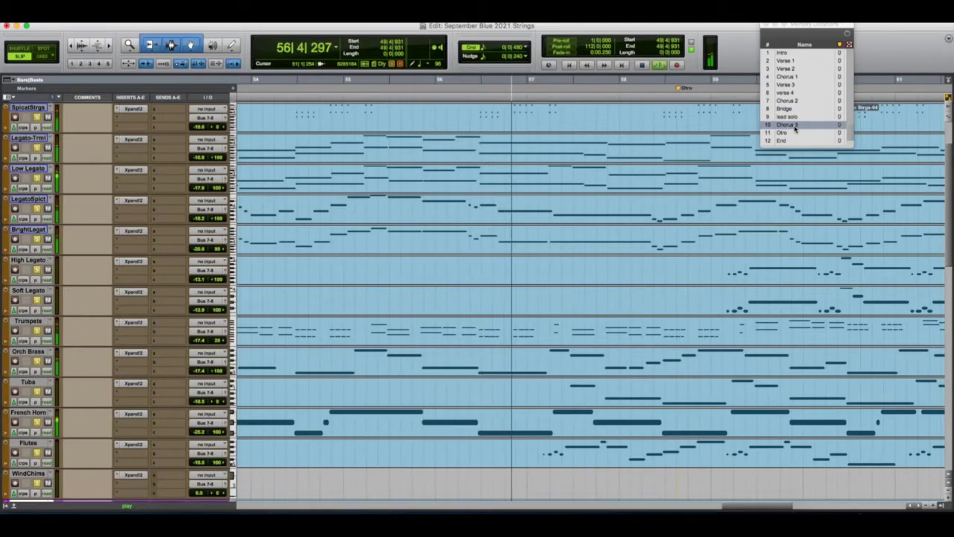
pyautogui.press('super+equal')
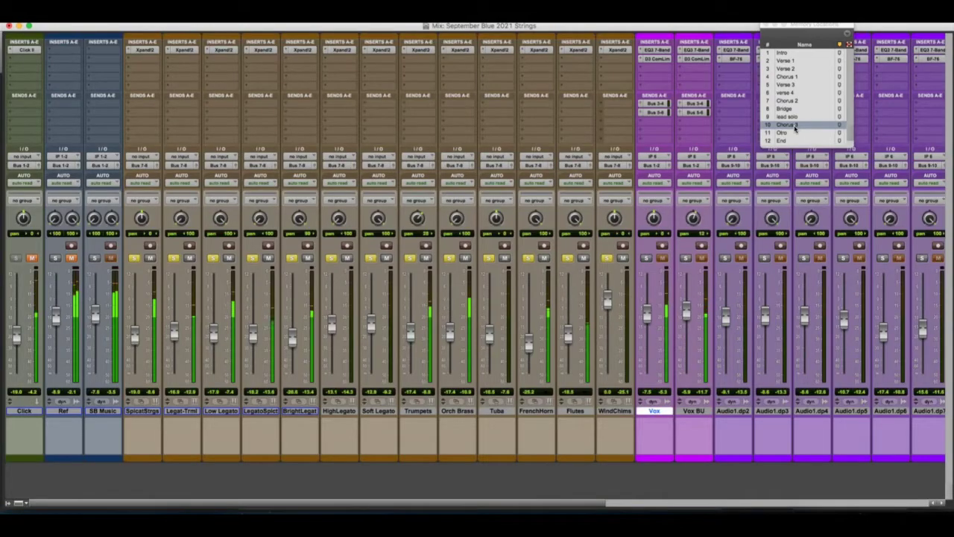